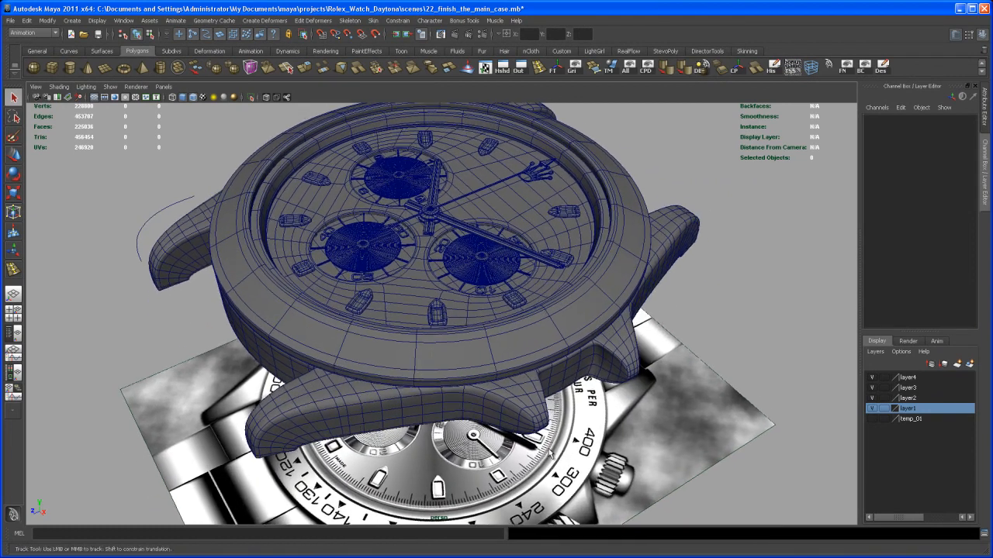
Create a polygon cylinder at the watch's centre and set its Z rotation to 90
{"action": "right_click_drag", "start_coordinate": [601, 388], "coordinate": [570, 379], "text": "alt"}
{"action": "middle_click_drag", "start_coordinate": [569, 379], "coordinate": [576, 385], "text": "alt"}
{"action": "left_click_drag", "start_coordinate": [575, 386], "coordinate": [608, 388], "text": "alt"}
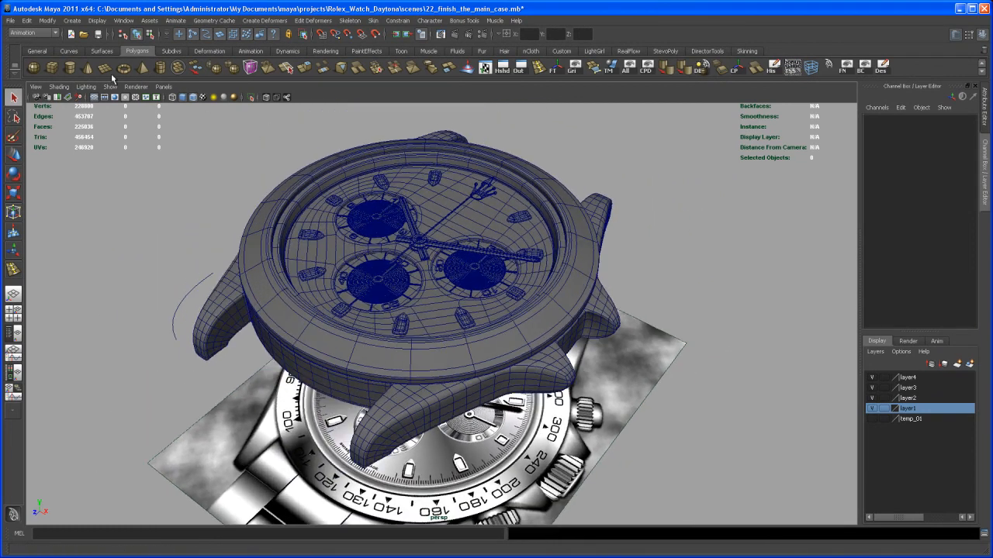
{"action": "left_click", "coordinate": [71, 68]}
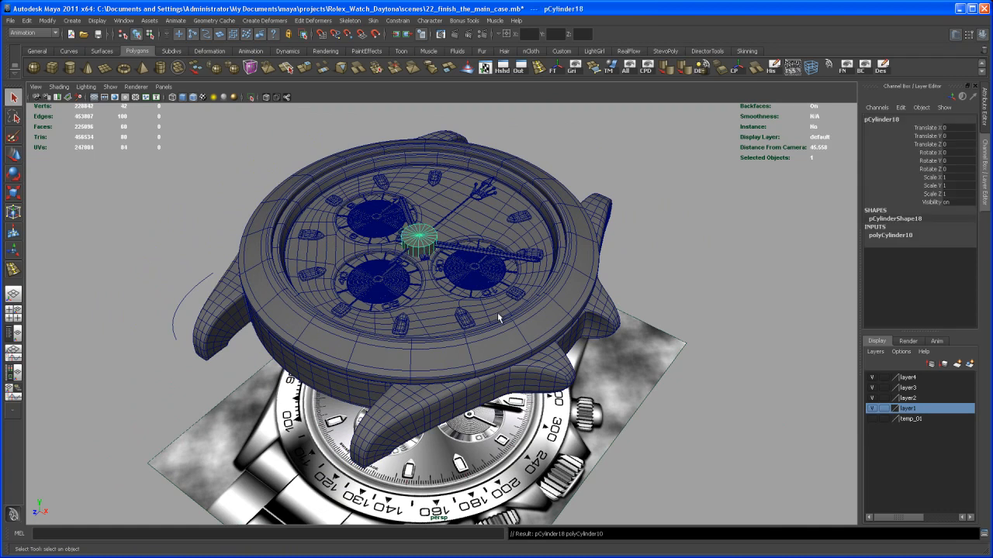
{"action": "key", "text": "e"}
{"action": "key", "text": "minus"}
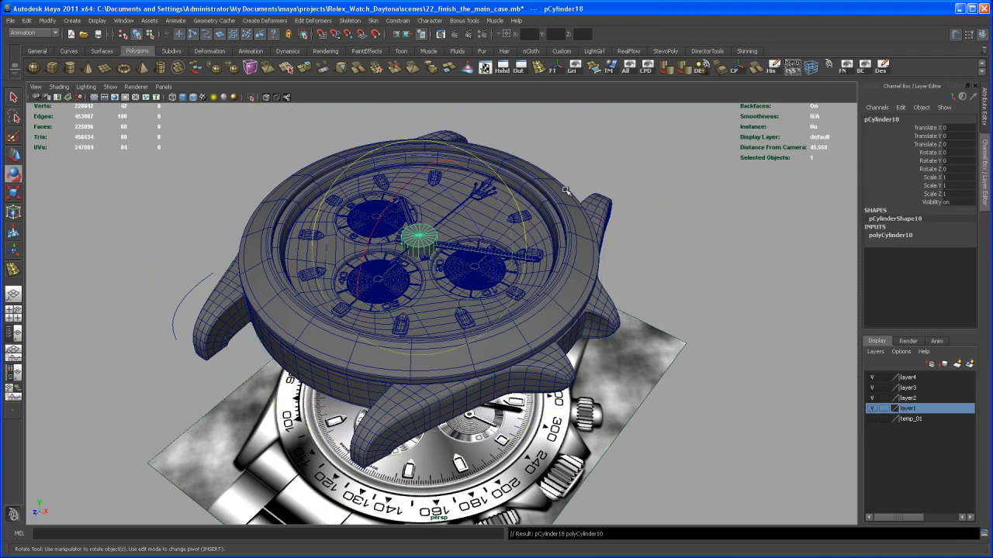
{"action": "left_click_drag", "start_coordinate": [483, 241], "coordinate": [459, 203]}
{"action": "left_click", "coordinate": [968, 170]}
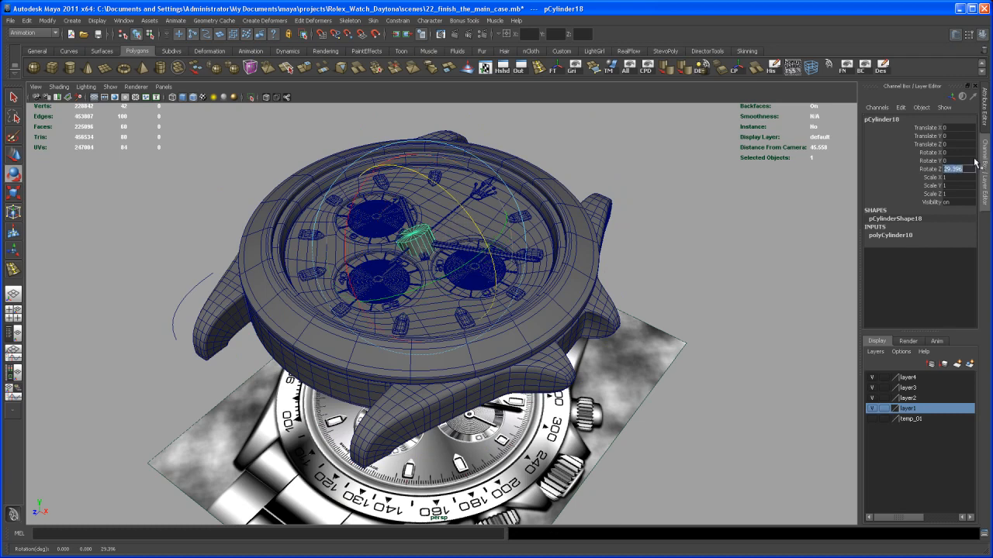
{"action": "key", "text": "Return"}
Move the cylinder to the case's side between the crown guards, at about X 11.583 and Y -0.922
{"action": "key", "text": "w"}
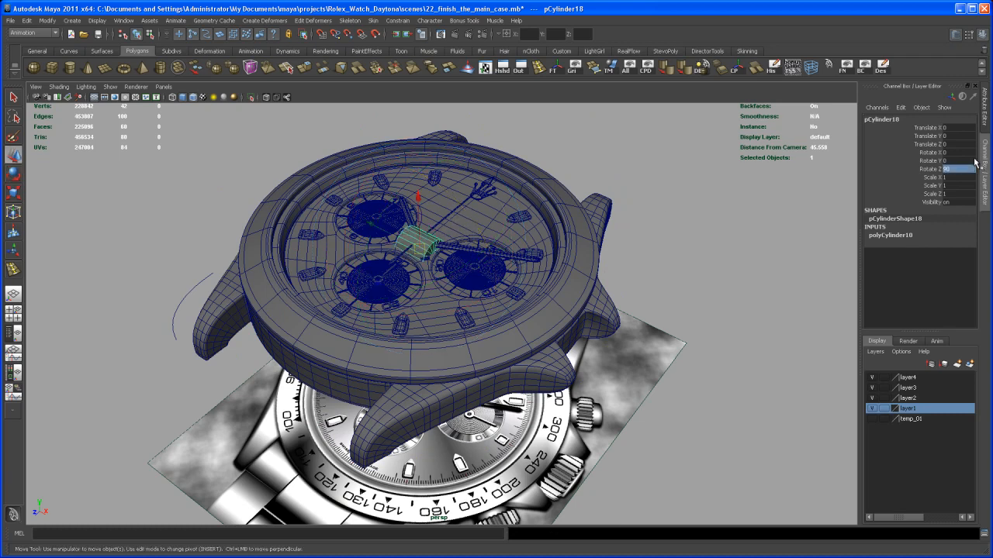
{"action": "left_click_drag", "start_coordinate": [375, 223], "coordinate": [434, 333]}
{"action": "right_click_drag", "start_coordinate": [466, 445], "coordinate": [521, 451], "text": "alt"}
{"action": "mouse_move", "coordinate": [521, 451]}
{"action": "middle_mouse_down", "text": "alt"}
{"action": "mouse_move", "coordinate": [490, 409]}
{"action": "mouse_move", "coordinate": [513, 445]}
{"action": "middle_mouse_up", "text": "alt"}
{"action": "left_click_drag", "start_coordinate": [497, 426], "coordinate": [489, 394], "text": "alt"}
{"action": "right_click_drag", "start_coordinate": [473, 411], "coordinate": [501, 414], "text": "alt"}
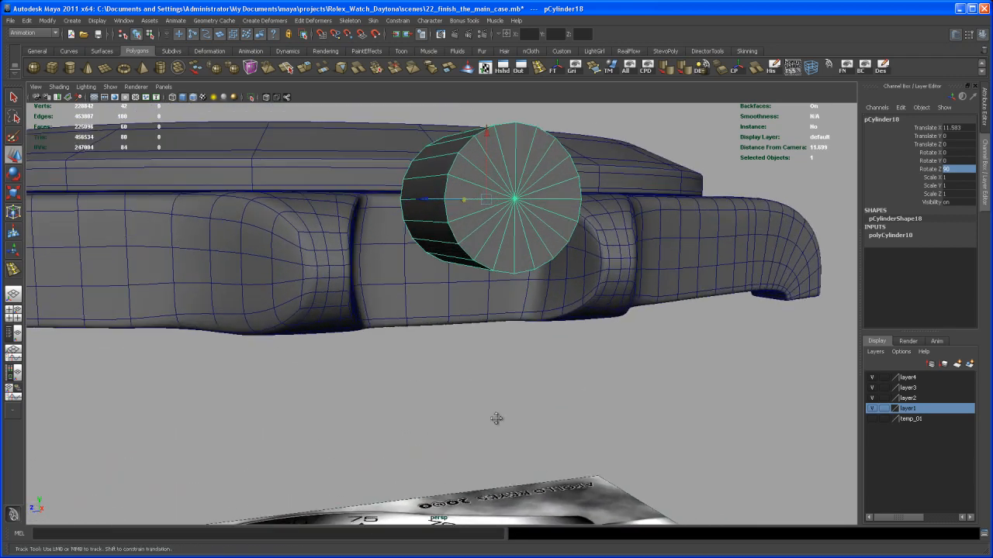
{"action": "middle_click_drag", "start_coordinate": [501, 414], "coordinate": [506, 442], "text": "alt"}
{"action": "left_click_drag", "start_coordinate": [491, 156], "coordinate": [484, 222]}
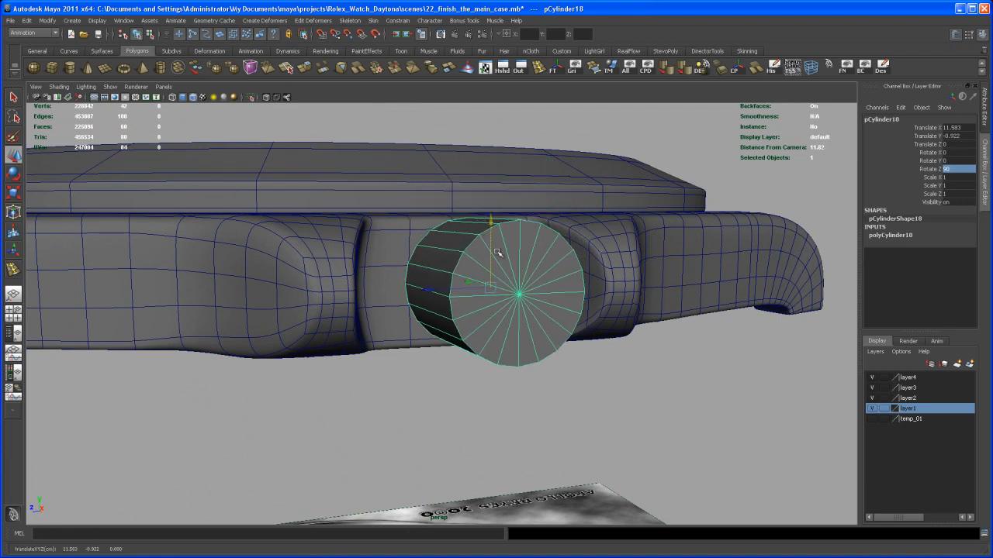
Fine-tune the cylinder's height against the case in the side view, lowering it to about Y -0.976
{"action": "key", "text": "space"}
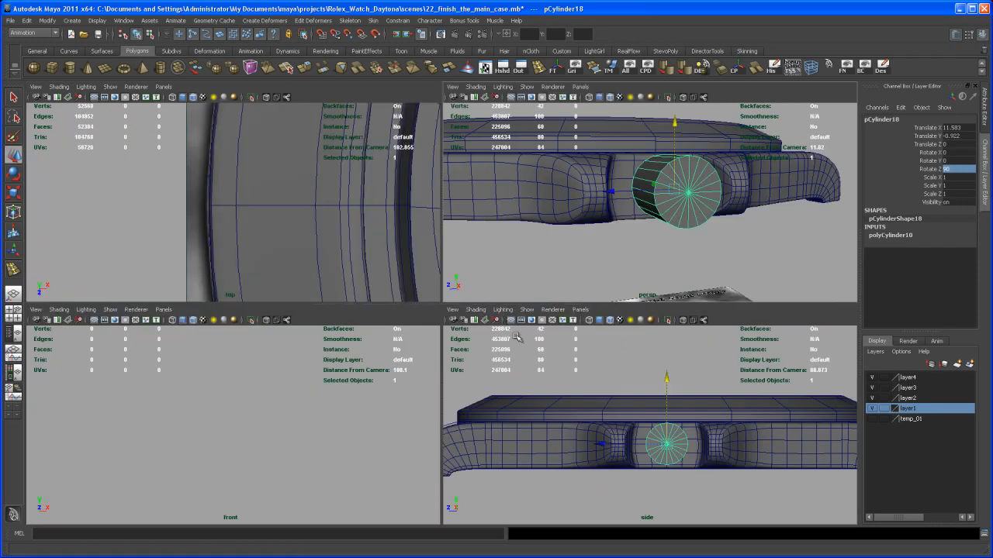
{"action": "key", "text": "space"}
{"action": "right_click_drag", "start_coordinate": [475, 406], "coordinate": [600, 440], "text": "alt"}
{"action": "middle_click_drag", "start_coordinate": [601, 440], "coordinate": [542, 360], "text": "alt"}
{"action": "right_click_drag", "start_coordinate": [542, 360], "coordinate": [623, 460], "text": "alt"}
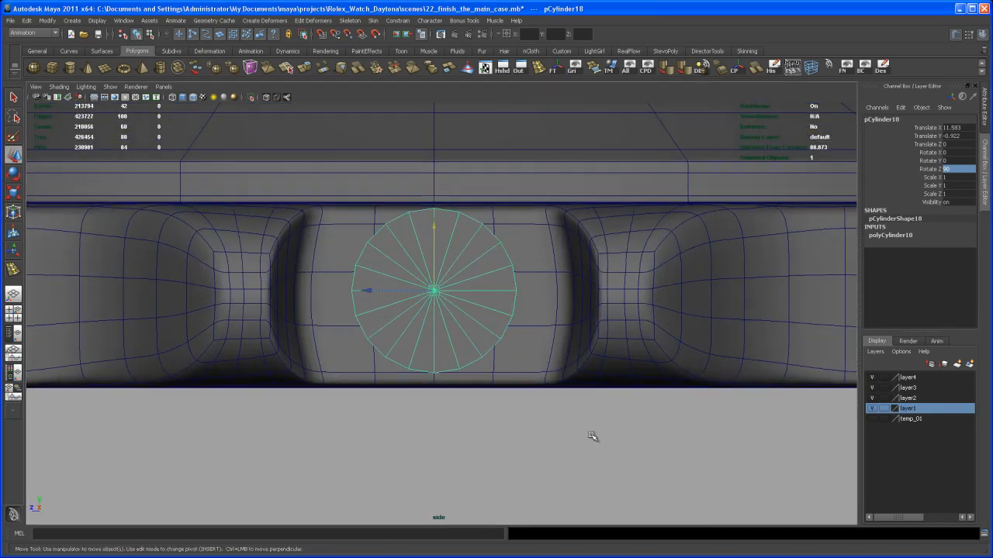
{"action": "middle_click_drag", "start_coordinate": [503, 376], "coordinate": [525, 387], "text": "alt"}
{"action": "right_click_drag", "start_coordinate": [465, 333], "coordinate": [500, 346], "text": "alt"}
{"action": "left_click_drag", "start_coordinate": [459, 240], "coordinate": [459, 244]}
Fit the cylinder over the reference crown in the top view, with Y scale about 0.894 and X position about 10.93
{"action": "key", "text": "space"}
{"action": "key", "text": "space"}
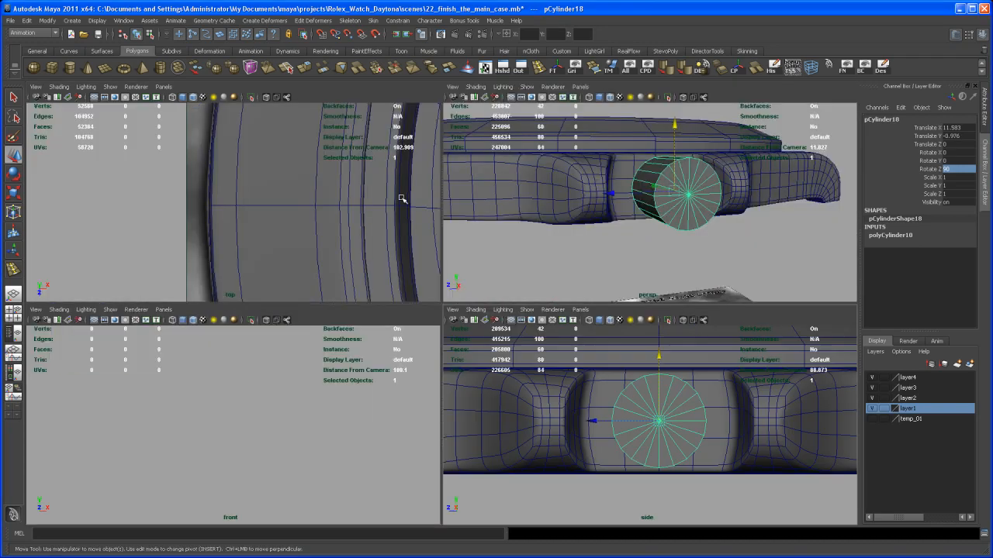
{"action": "key", "text": "f"}
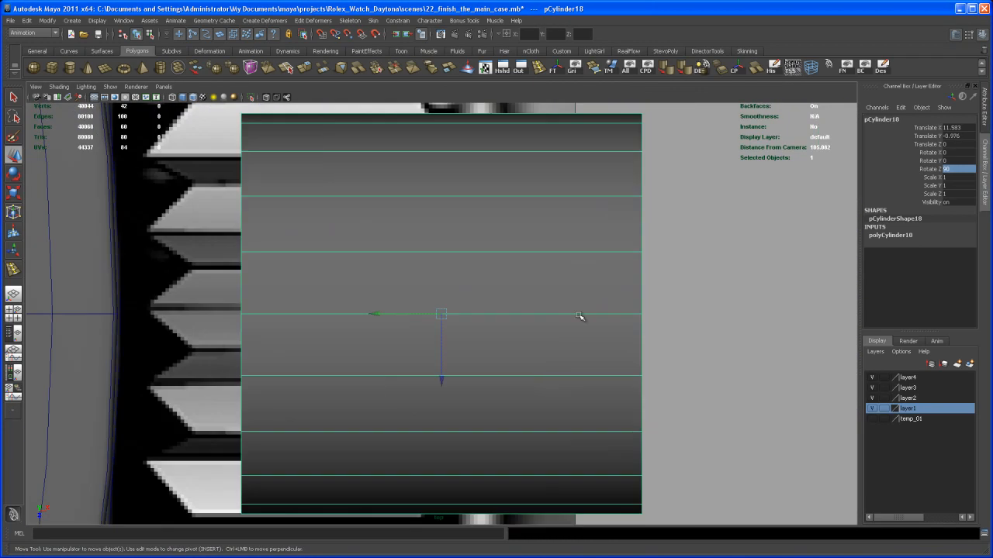
{"action": "right_click_drag", "start_coordinate": [579, 324], "coordinate": [502, 353], "text": "alt"}
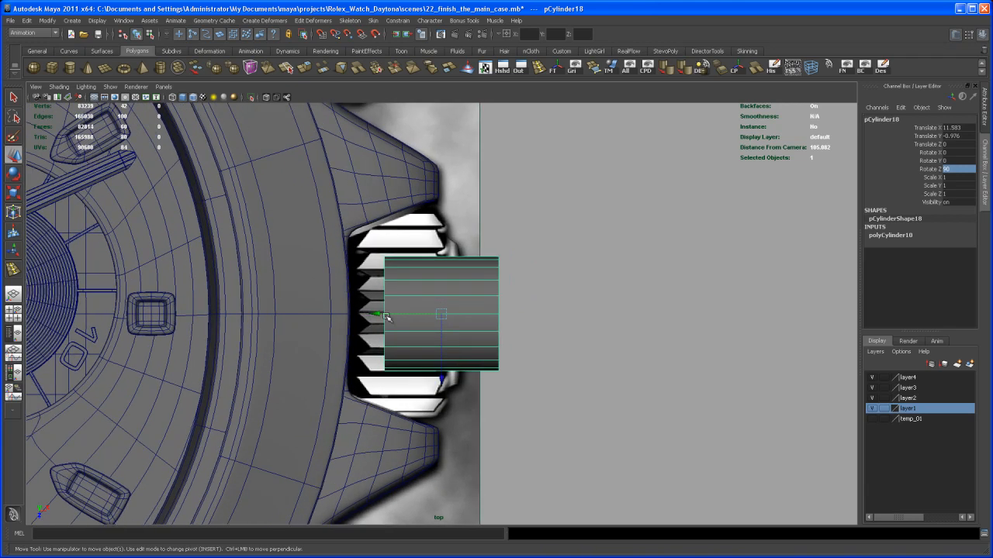
{"action": "key", "text": "r"}
{"action": "mouse_move", "coordinate": [351, 314]}
{"action": "left_mouse_down"}
{"action": "mouse_move", "coordinate": [366, 314]}
{"action": "mouse_move", "coordinate": [305, 313]}
{"action": "mouse_move", "coordinate": [361, 315]}
{"action": "mouse_move", "coordinate": [343, 314]}
{"action": "left_mouse_up"}
{"action": "key", "text": "w"}
{"action": "key", "text": "r"}
{"action": "key", "text": "w"}
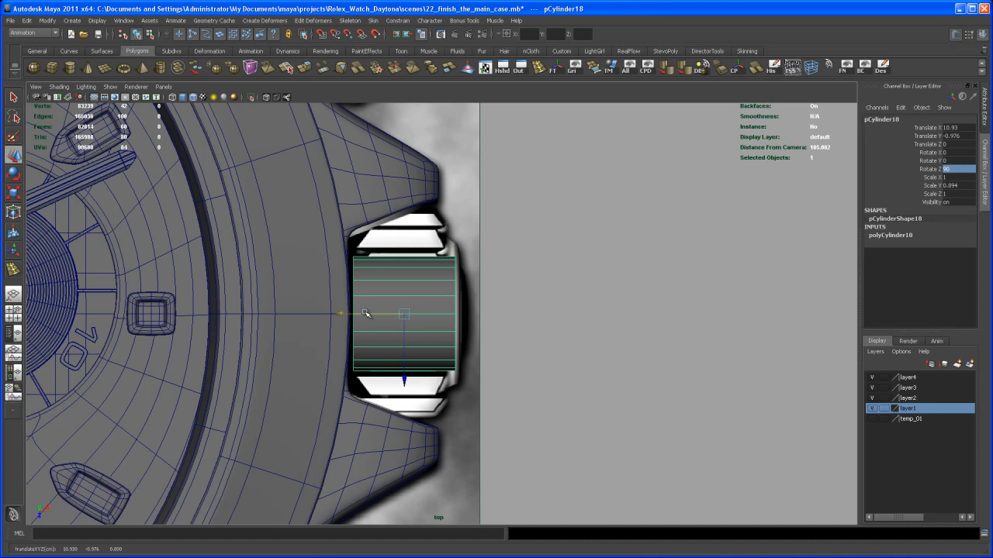
Shorten the cylinder to a Y scale of about 0.853 and shift it to about X 10.948
{"action": "key", "text": "r"}
{"action": "left_click_drag", "start_coordinate": [311, 315], "coordinate": [344, 316]}
{"action": "key", "text": "w"}
{"action": "key", "text": "r"}
{"action": "left_click_drag", "start_coordinate": [320, 313], "coordinate": [323, 313]}
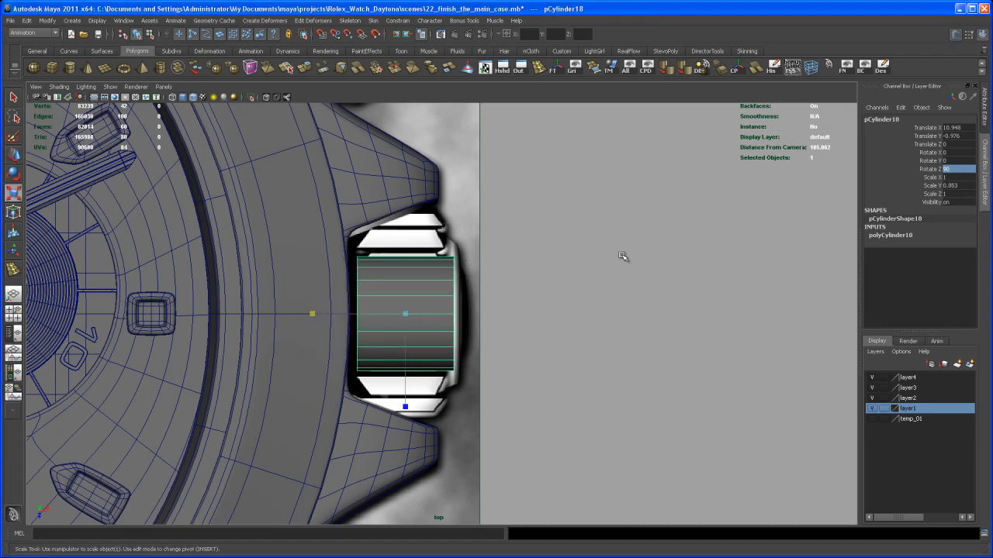
Set the cylinder's axis subdivisions to 24
{"action": "key", "text": "space"}
{"action": "key", "text": "space"}
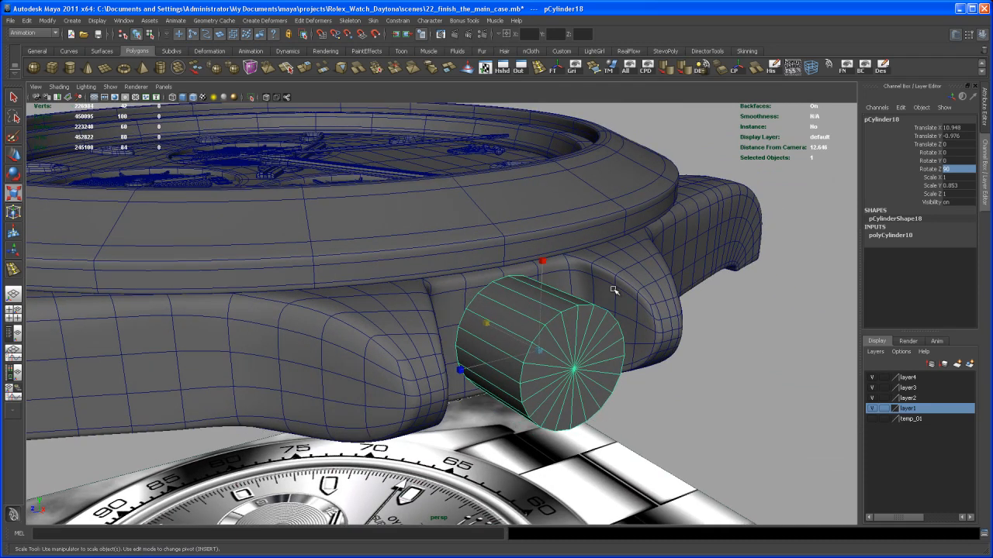
{"action": "left_click_drag", "start_coordinate": [625, 296], "coordinate": [656, 240], "text": "alt"}
{"action": "left_click", "coordinate": [892, 235]}
{"action": "double_click", "coordinate": [948, 260]}
{"action": "key", "text": "Return"}
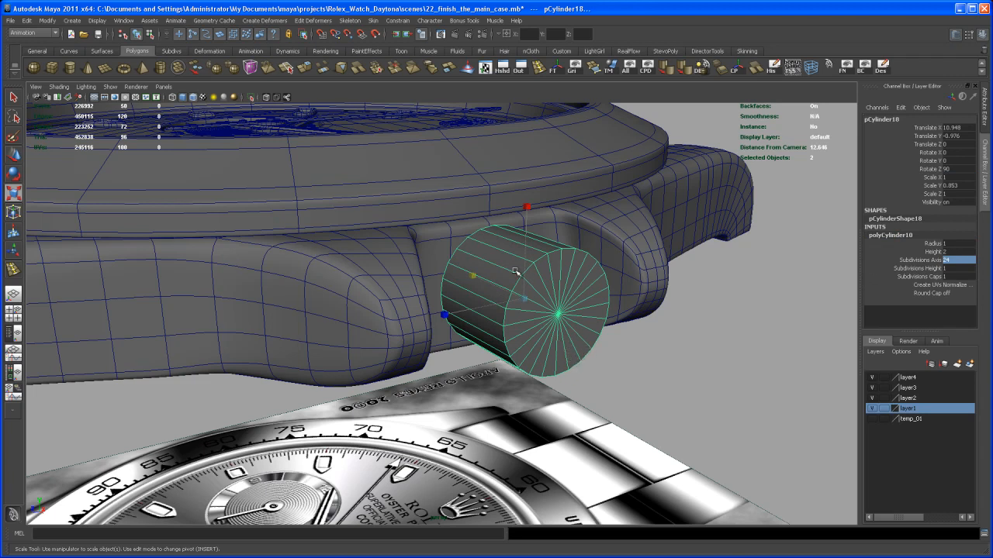
Set the cylinder's cap subdivisions to 4
{"action": "left_click_drag", "start_coordinate": [544, 293], "coordinate": [523, 350], "text": "alt"}
{"action": "scroll", "coordinate": [518, 346], "scroll_direction": "up", "scroll_amount": 2}
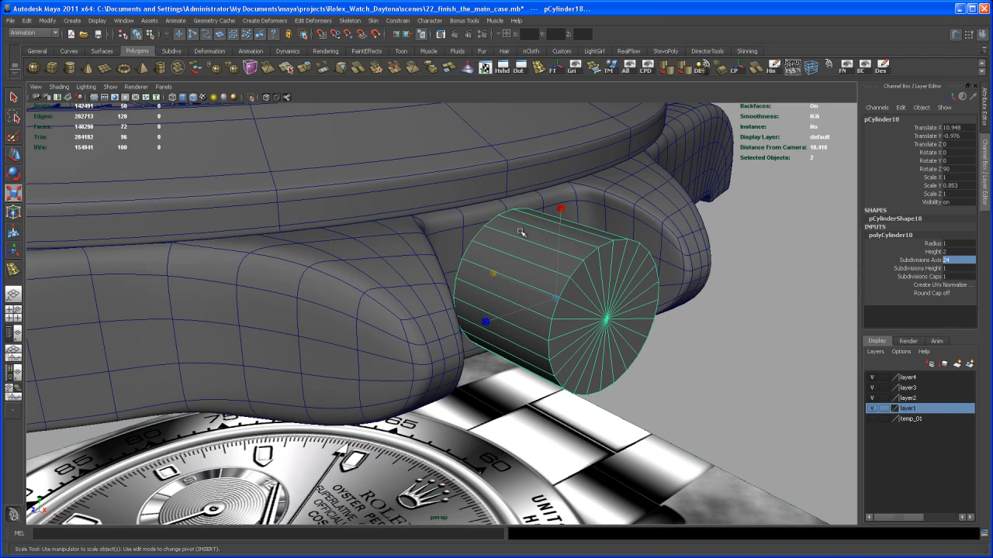
{"action": "left_click_drag", "start_coordinate": [574, 272], "coordinate": [521, 274], "text": "alt"}
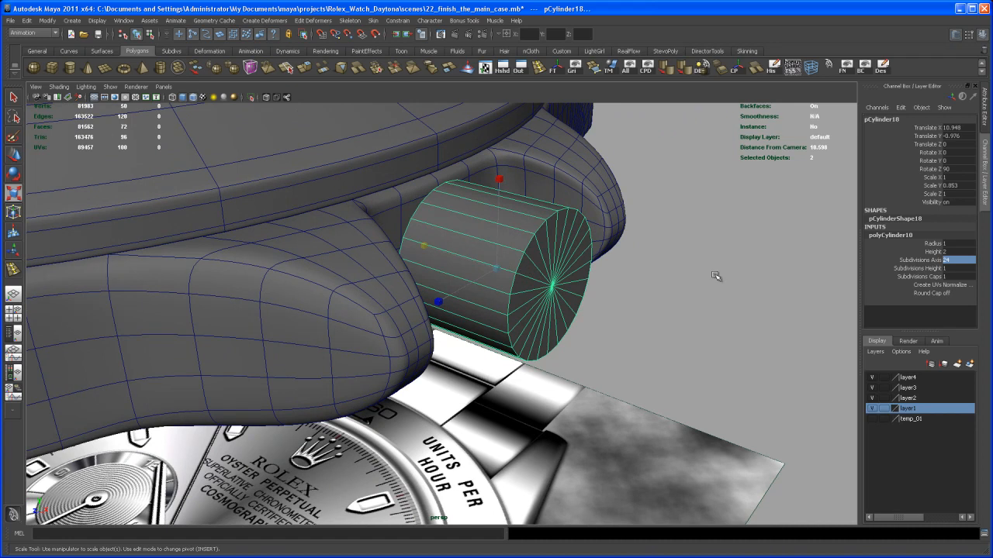
{"action": "left_click", "coordinate": [930, 277]}
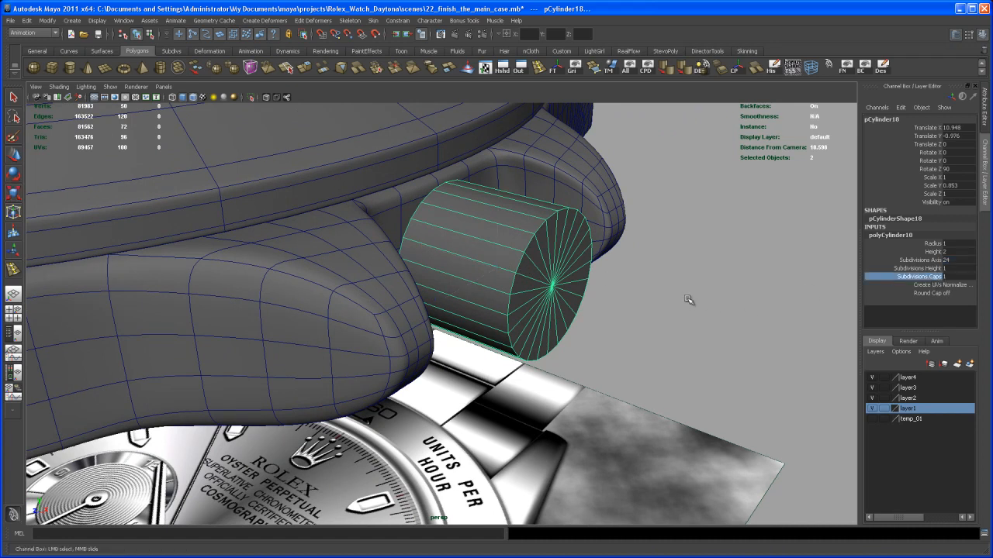
{"action": "middle_click_drag", "start_coordinate": [682, 300], "coordinate": [699, 308]}
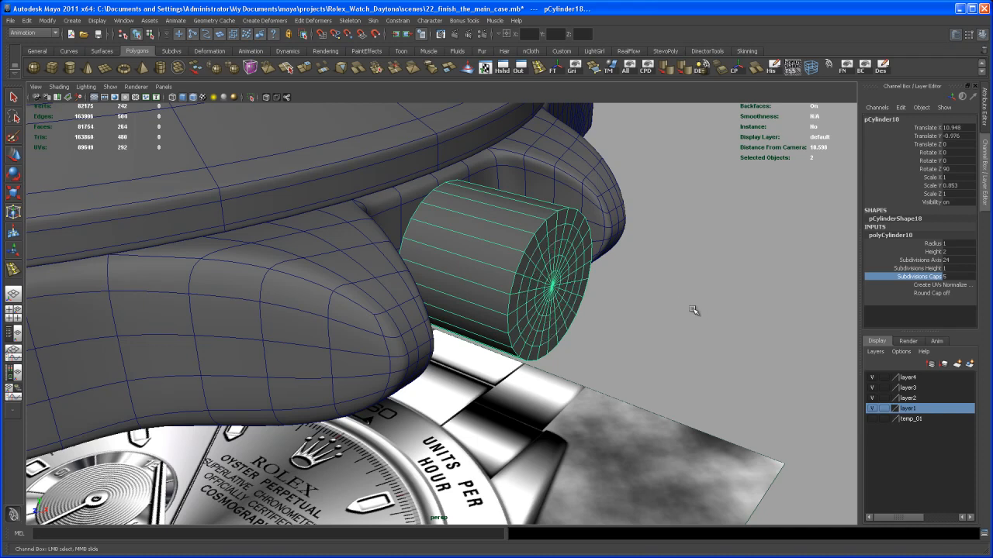
{"action": "scroll", "coordinate": [693, 316], "scroll_direction": "up", "scroll_amount": 5}
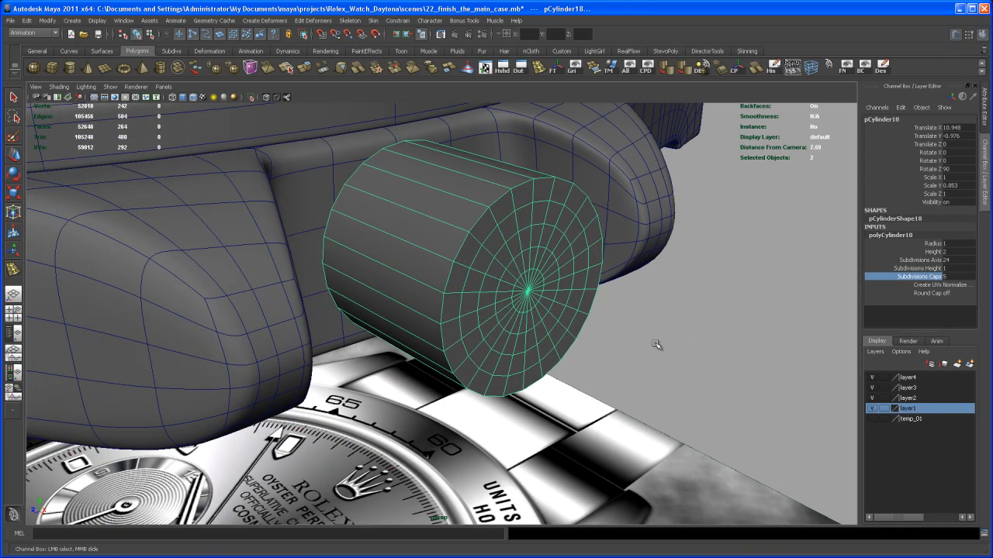
{"action": "left_click_drag", "start_coordinate": [644, 350], "coordinate": [709, 326], "text": "alt"}
{"action": "middle_click_drag", "start_coordinate": [720, 315], "coordinate": [718, 317]}
Select the full ring of side faces around the cylinder
{"action": "left_click_drag", "start_coordinate": [710, 332], "coordinate": [544, 289], "text": "alt"}
{"action": "right_click_drag", "start_coordinate": [508, 266], "coordinate": [506, 283]}
{"action": "key", "text": "q"}
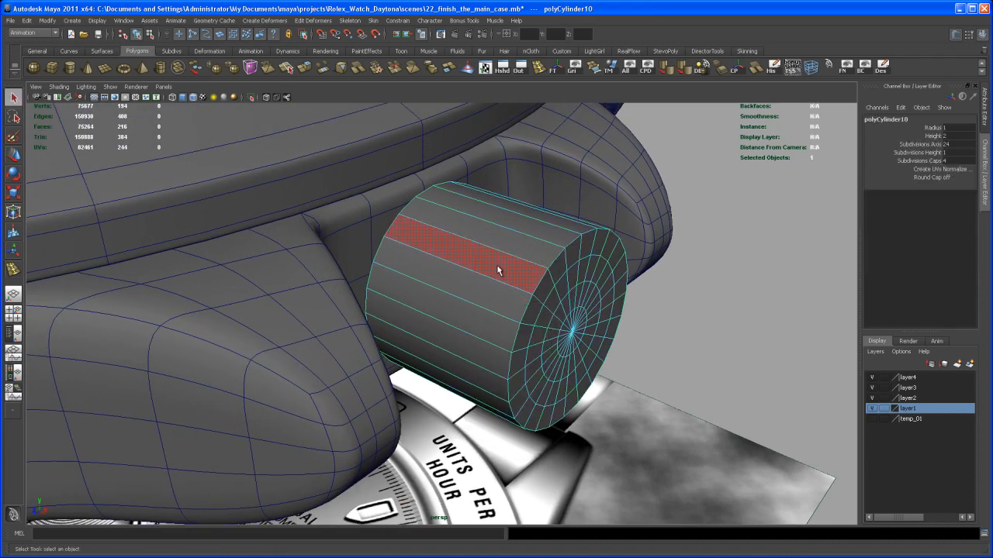
{"action": "left_click", "coordinate": [497, 266]}
{"action": "double_click", "coordinate": [478, 298], "text": "shift"}
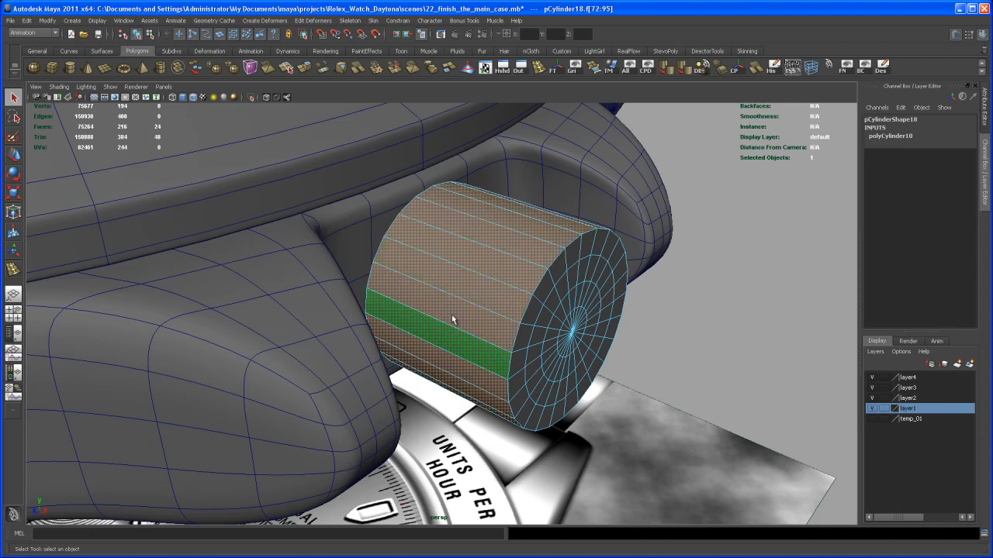
Extrude the selected side faces outward by about 0.133 in local Z and turn Keep Faces Together off
{"action": "right_click_drag", "start_coordinate": [532, 215], "coordinate": [514, 228], "text": "alt"}
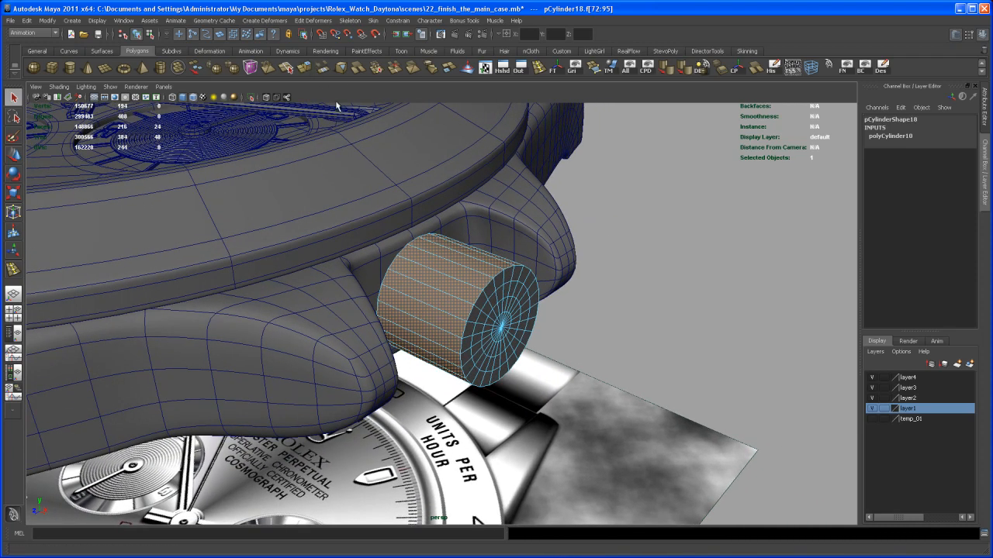
{"action": "left_click", "coordinate": [321, 69]}
{"action": "left_click_drag", "start_coordinate": [479, 266], "coordinate": [423, 262], "text": "alt"}
{"action": "middle_click_drag", "start_coordinate": [424, 261], "coordinate": [459, 295], "text": "alt"}
{"action": "right_click_drag", "start_coordinate": [423, 352], "coordinate": [489, 355], "text": "alt"}
{"action": "middle_click_drag", "start_coordinate": [418, 299], "coordinate": [443, 282], "text": "alt"}
{"action": "mouse_move", "coordinate": [424, 223]}
{"action": "left_mouse_down"}
{"action": "mouse_move", "coordinate": [435, 204]}
{"action": "mouse_move", "coordinate": [432, 222]}
{"action": "left_mouse_up"}
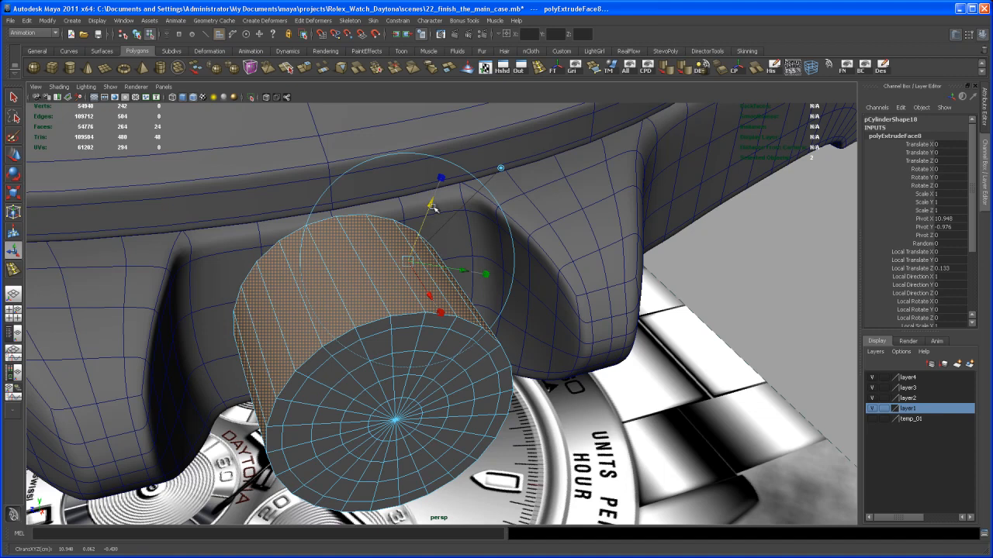
{"action": "left_click_drag", "start_coordinate": [975, 224], "coordinate": [976, 299]}
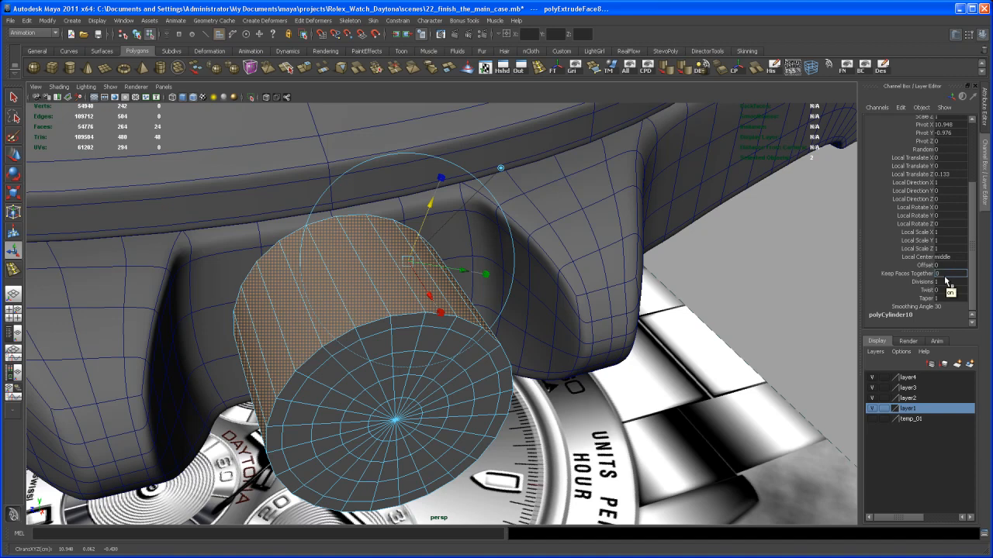
{"action": "left_click", "coordinate": [946, 282]}
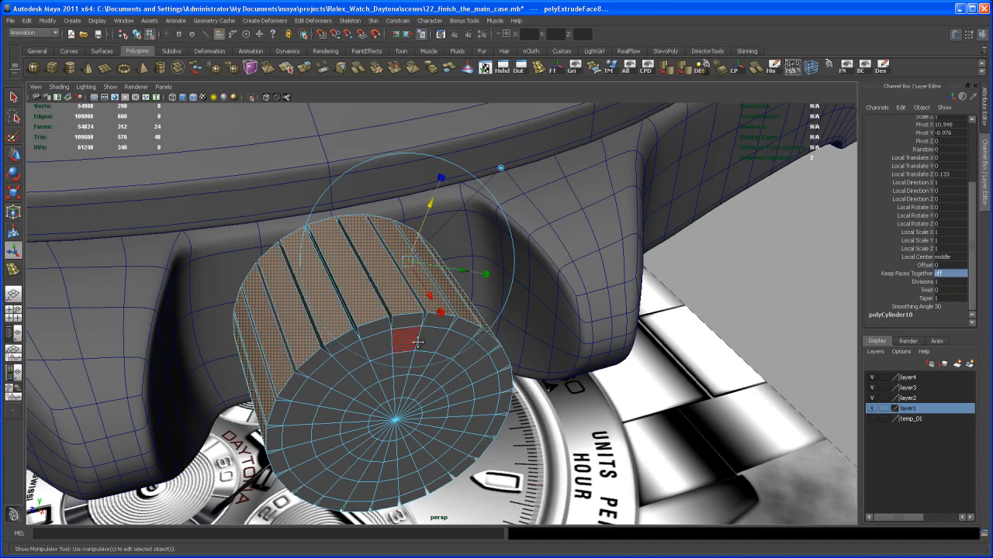
Raise the extruded teeth to a local Z translation of about 0.299 and narrow them to a local Y scale of about 0.511
{"action": "left_click_drag", "start_coordinate": [418, 338], "coordinate": [439, 355], "text": "alt"}
{"action": "middle_click_drag", "start_coordinate": [439, 355], "coordinate": [443, 403], "text": "alt"}
{"action": "right_click_drag", "start_coordinate": [443, 403], "coordinate": [439, 431], "text": "alt"}
{"action": "middle_click_drag", "start_coordinate": [407, 354], "coordinate": [406, 362], "text": "alt"}
{"action": "left_click_drag", "start_coordinate": [406, 362], "coordinate": [422, 268], "text": "alt"}
{"action": "left_click_drag", "start_coordinate": [433, 207], "coordinate": [392, 283]}
Sharpen the crown's teeth to a local Y scale of about 0.239 and lower their local Z translation to about 0.271
{"action": "right_click_drag", "start_coordinate": [392, 283], "coordinate": [434, 303], "text": "alt"}
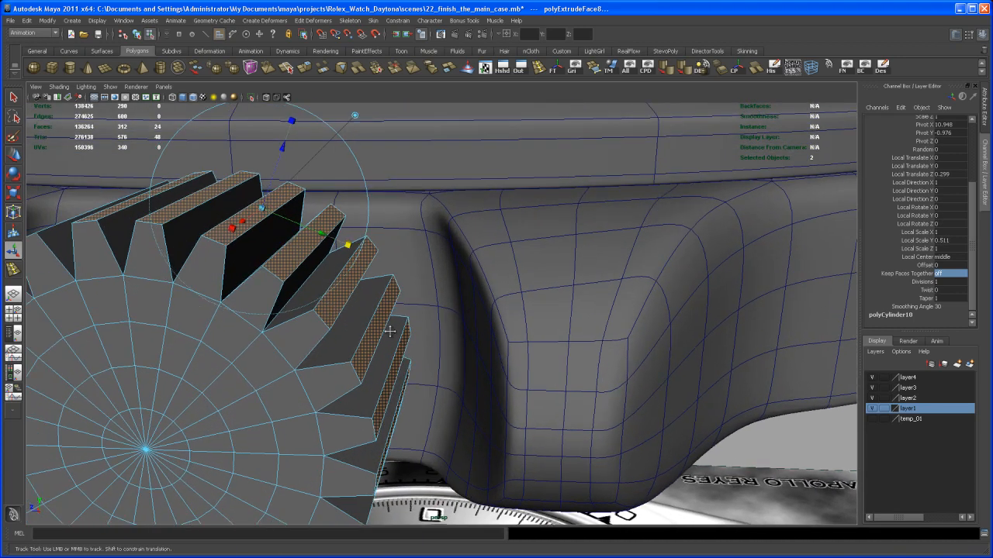
{"action": "middle_click_drag", "start_coordinate": [388, 272], "coordinate": [430, 356], "text": "alt"}
{"action": "left_click_drag", "start_coordinate": [430, 357], "coordinate": [408, 330], "text": "alt"}
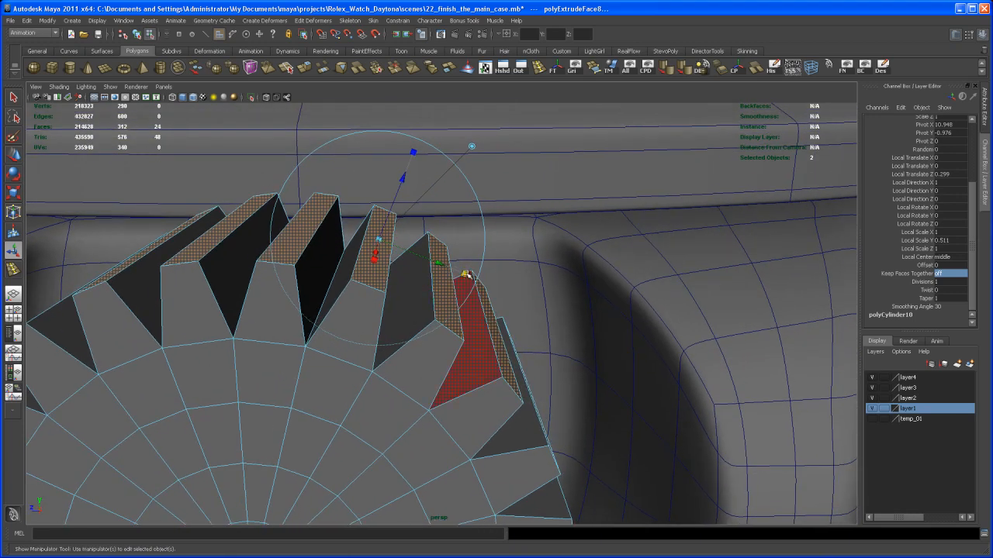
{"action": "left_click_drag", "start_coordinate": [456, 269], "coordinate": [401, 325]}
{"action": "right_click_drag", "start_coordinate": [401, 326], "coordinate": [373, 262], "text": "alt"}
{"action": "middle_click_drag", "start_coordinate": [394, 321], "coordinate": [395, 287], "text": "alt"}
{"action": "left_click_drag", "start_coordinate": [396, 287], "coordinate": [406, 206], "text": "alt"}
{"action": "middle_click_drag", "start_coordinate": [390, 271], "coordinate": [385, 250], "text": "alt"}
{"action": "right_click_drag", "start_coordinate": [386, 250], "coordinate": [391, 247], "text": "alt"}
{"action": "middle_click_drag", "start_coordinate": [391, 247], "coordinate": [392, 238], "text": "alt"}
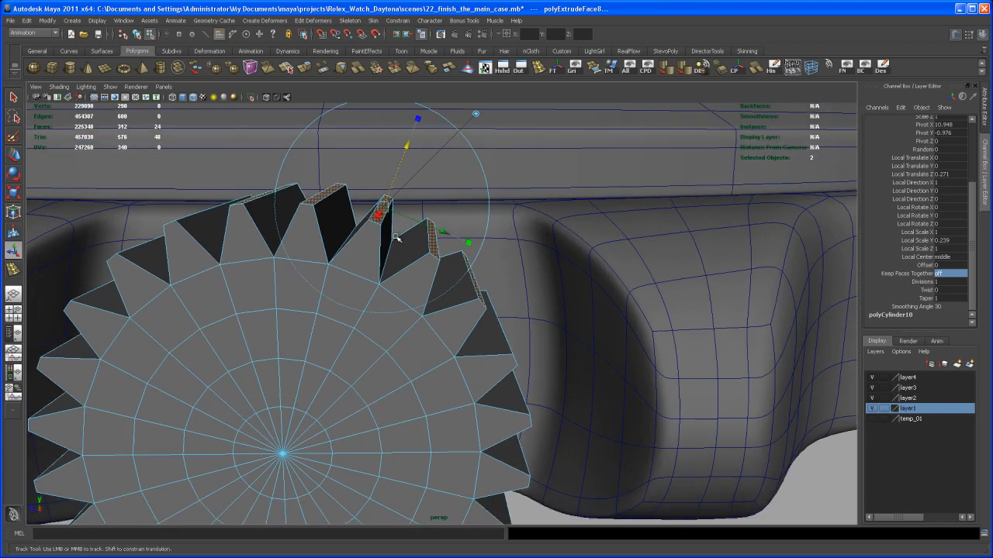
Shorten the tips of the teeth lengthwise to a local X scale of about 0.846 so their ends slope
{"action": "left_click_drag", "start_coordinate": [391, 238], "coordinate": [355, 263], "text": "alt"}
{"action": "middle_click_drag", "start_coordinate": [354, 264], "coordinate": [393, 230], "text": "alt"}
{"action": "right_click_drag", "start_coordinate": [393, 230], "coordinate": [470, 257], "text": "alt"}
{"action": "left_click_drag", "start_coordinate": [469, 257], "coordinate": [396, 311], "text": "alt"}
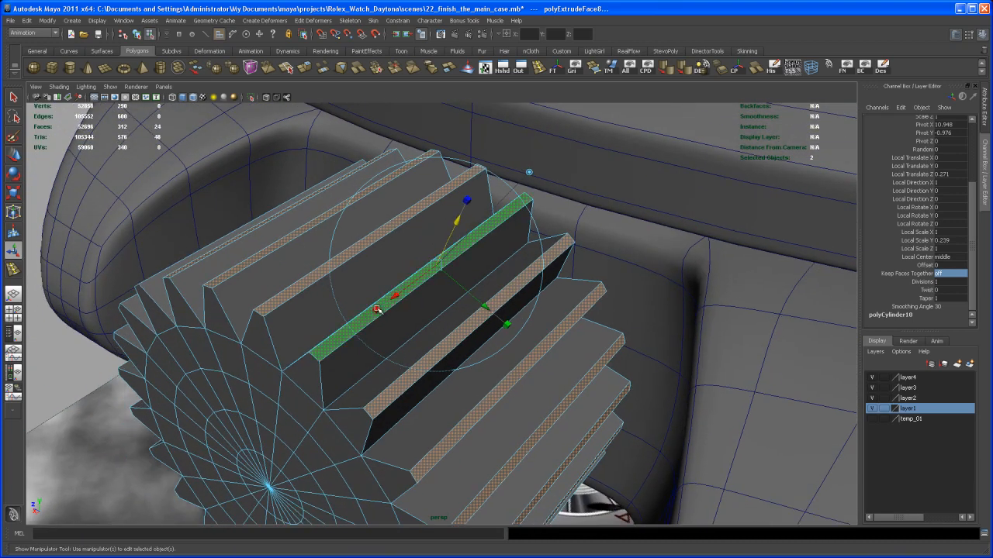
{"action": "left_click_drag", "start_coordinate": [377, 309], "coordinate": [364, 268]}
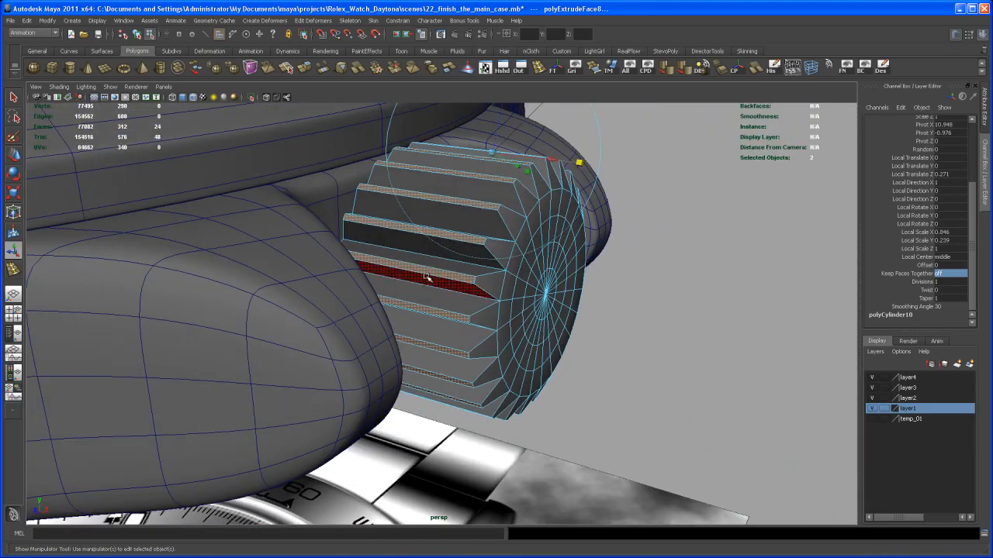
Return to object mode and move the toothed crown outward from the case to about X 13.502
{"action": "key", "text": "q"}
{"action": "right_click_drag", "start_coordinate": [465, 263], "coordinate": [464, 254]}
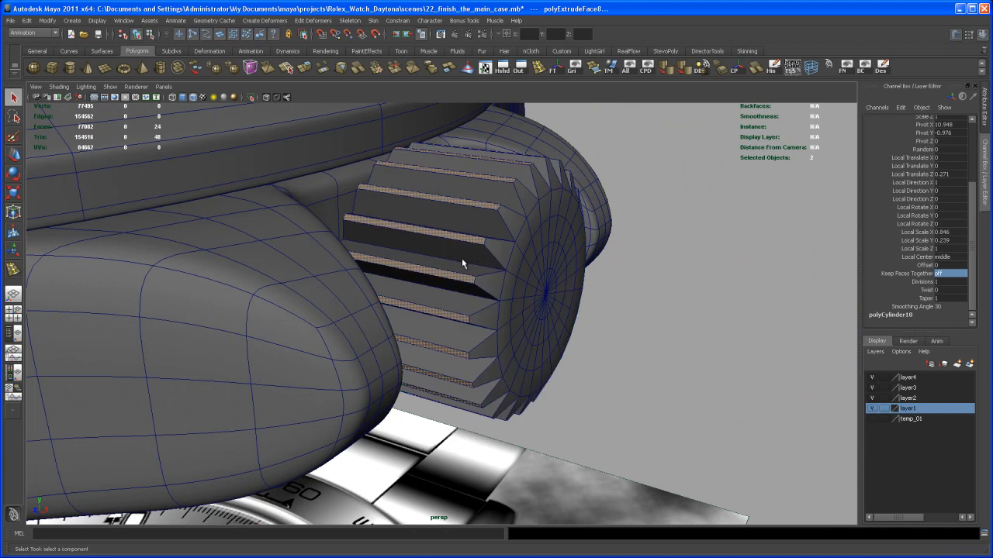
{"action": "left_click", "coordinate": [463, 268]}
{"action": "key", "text": "w"}
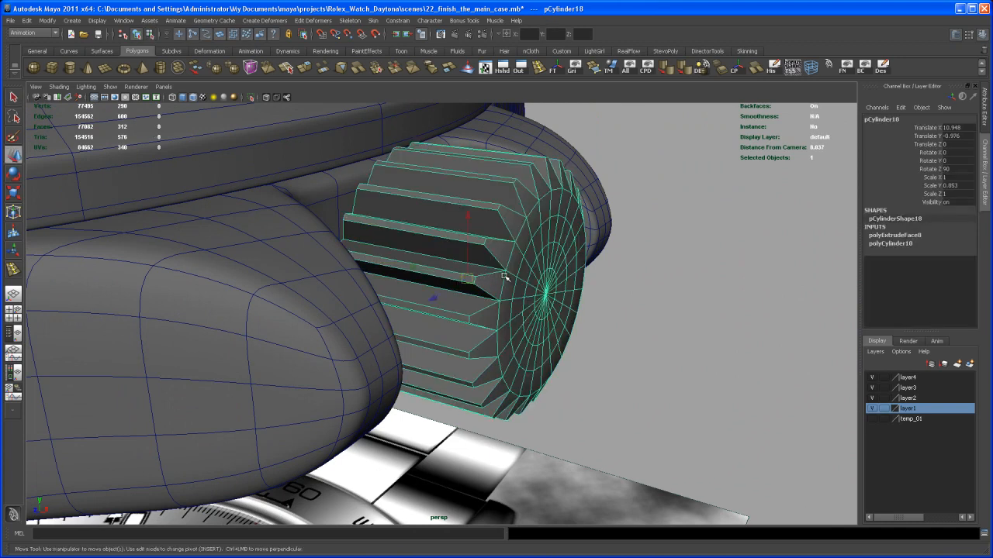
{"action": "left_click_drag", "start_coordinate": [414, 268], "coordinate": [664, 305]}
{"action": "left_click_drag", "start_coordinate": [664, 304], "coordinate": [584, 299], "text": "alt"}
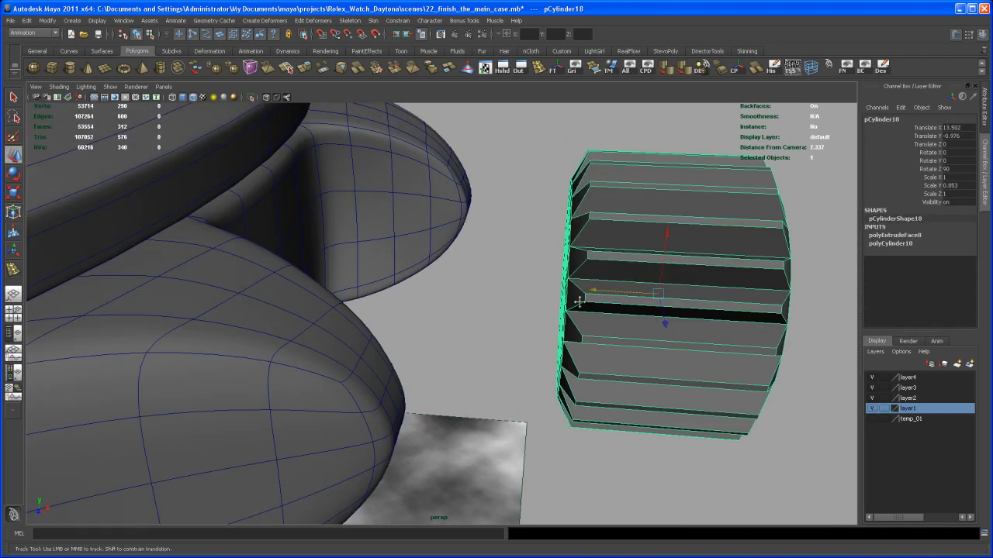
Select the lengthwise edges of the crown's teeth and split that edge ring with a loop around the crown
{"action": "middle_click_drag", "start_coordinate": [585, 299], "coordinate": [511, 323], "text": "alt"}
{"action": "left_click_drag", "start_coordinate": [511, 323], "coordinate": [536, 328], "text": "alt"}
{"action": "right_click_drag", "start_coordinate": [536, 328], "coordinate": [505, 295], "text": "alt"}
{"action": "left_click_drag", "start_coordinate": [505, 295], "coordinate": [488, 315], "text": "alt"}
{"action": "right_click_drag", "start_coordinate": [489, 314], "coordinate": [515, 324], "text": "alt"}
{"action": "right_click_drag", "start_coordinate": [512, 286], "coordinate": [514, 277]}
{"action": "left_click", "coordinate": [517, 284]}
{"action": "left_click", "coordinate": [518, 284]}
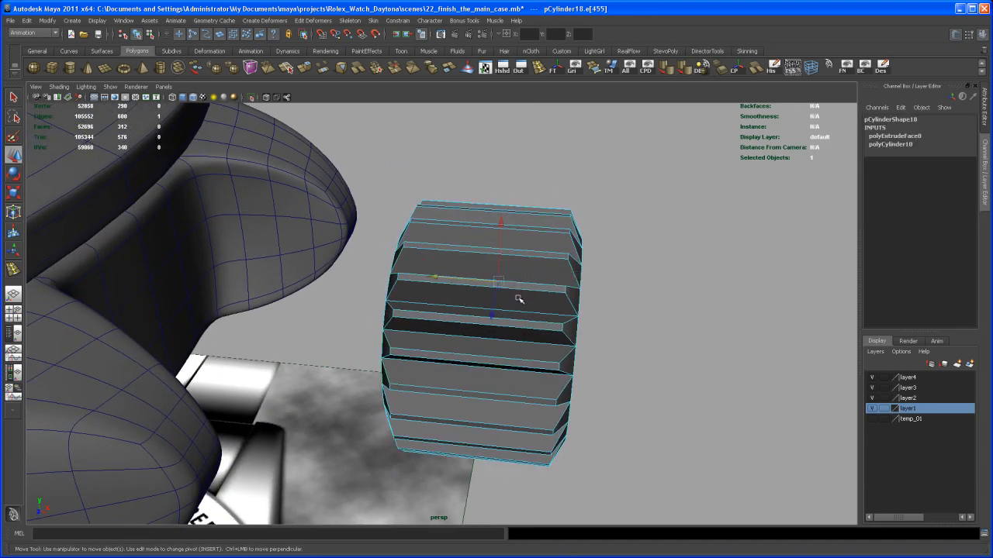
{"action": "left_click", "coordinate": [524, 214]}
{"action": "right_click_drag", "start_coordinate": [509, 213], "coordinate": [507, 269], "text": "alt"}
{"action": "middle_click_drag", "start_coordinate": [517, 223], "coordinate": [489, 265], "text": "alt"}
{"action": "right_click_drag", "start_coordinate": [508, 241], "coordinate": [518, 269], "text": "ctrl"}
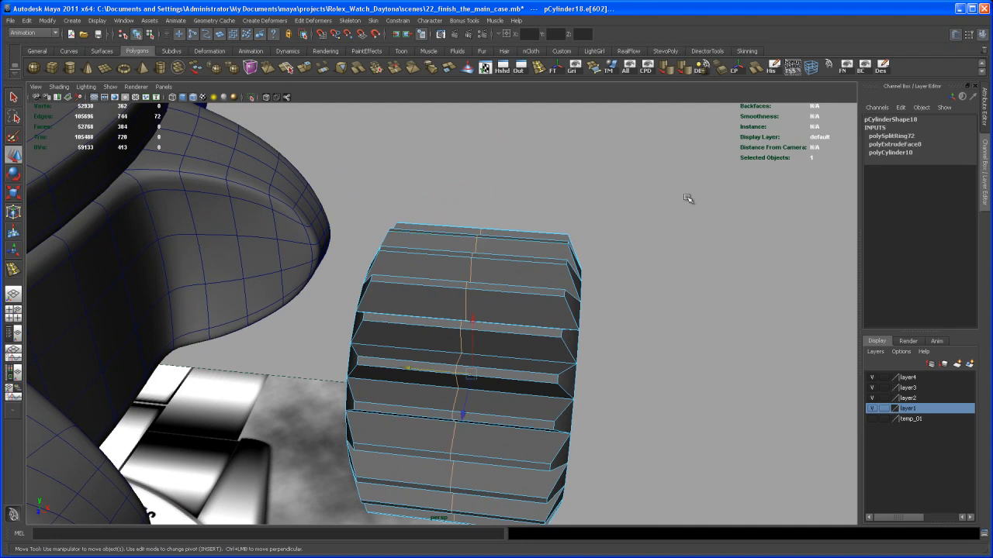
Set the ring split to Multi with 2 divisions and spread the two loops apart to the ends of the teeth
{"action": "left_click", "coordinate": [919, 137]}
{"action": "left_click", "coordinate": [950, 169]}
{"action": "left_click", "coordinate": [954, 201]}
{"action": "left_click_drag", "start_coordinate": [714, 289], "coordinate": [678, 304], "text": "alt"}
{"action": "middle_click_drag", "start_coordinate": [677, 303], "coordinate": [686, 298], "text": "alt"}
{"action": "left_click_drag", "start_coordinate": [686, 298], "coordinate": [631, 325], "text": "alt"}
{"action": "key", "text": "r"}
{"action": "mouse_move", "coordinate": [377, 325]}
{"action": "left_mouse_down"}
{"action": "mouse_move", "coordinate": [330, 328]}
{"action": "mouse_move", "coordinate": [382, 331]}
{"action": "left_mouse_up"}
{"action": "middle_click_drag", "start_coordinate": [375, 326], "coordinate": [332, 321]}
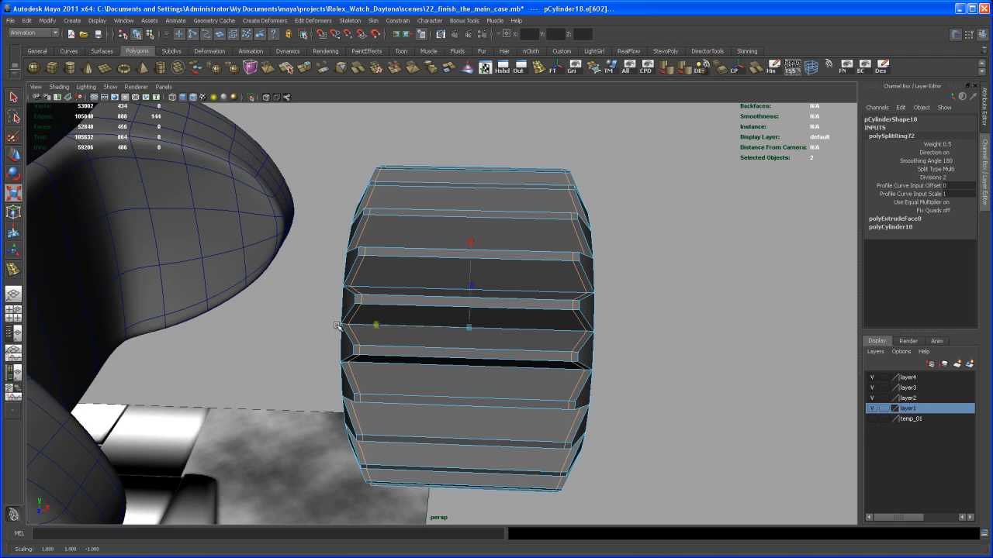
Return to object mode and examine the crown's tooth ends and outer cap
{"action": "left_click_drag", "start_coordinate": [463, 328], "coordinate": [444, 344], "text": "alt"}
{"action": "right_click_drag", "start_coordinate": [458, 342], "coordinate": [470, 334]}
{"action": "left_click", "coordinate": [577, 311]}
{"action": "right_click_drag", "start_coordinate": [579, 310], "coordinate": [518, 265], "text": "alt"}
{"action": "middle_click_drag", "start_coordinate": [518, 265], "coordinate": [539, 271], "text": "alt"}
{"action": "left_click_drag", "start_coordinate": [539, 271], "coordinate": [427, 344], "text": "alt"}
{"action": "left_click", "coordinate": [404, 313]}
{"action": "right_click_drag", "start_coordinate": [428, 343], "coordinate": [457, 337], "text": "alt"}
{"action": "mouse_move", "coordinate": [457, 337]}
{"action": "middle_mouse_down", "text": "alt"}
{"action": "mouse_move", "coordinate": [449, 349]}
{"action": "mouse_move", "coordinate": [451, 335]}
{"action": "middle_mouse_up", "text": "alt"}
{"action": "left_click_drag", "start_coordinate": [451, 335], "coordinate": [461, 282], "text": "alt"}
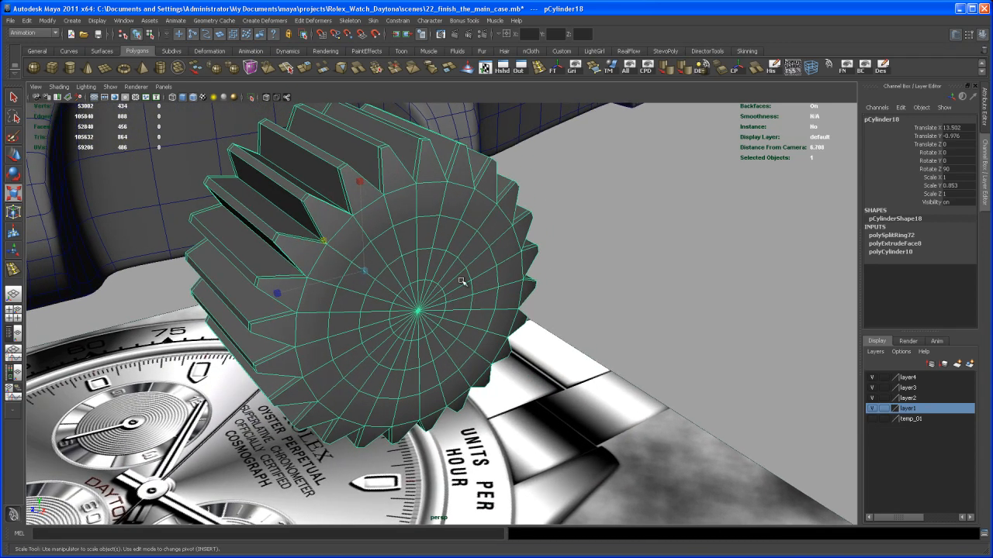
Paint-select the faces of the crown's outer cap, move them outward and enlarge them toward the tooth bases
{"action": "left_click", "coordinate": [14, 137]}
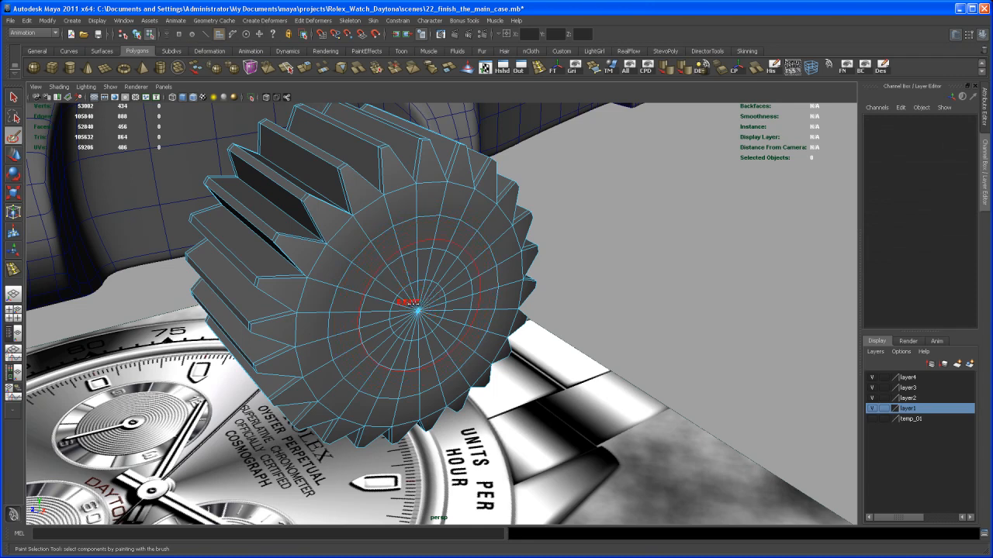
{"action": "right_click", "coordinate": [421, 286]}
{"action": "mouse_move", "coordinate": [427, 308]}
{"action": "left_mouse_down"}
{"action": "mouse_move", "coordinate": [387, 341]}
{"action": "mouse_move", "coordinate": [435, 256]}
{"action": "mouse_move", "coordinate": [450, 353]}
{"action": "mouse_move", "coordinate": [374, 269]}
{"action": "mouse_move", "coordinate": [360, 380]}
{"action": "mouse_move", "coordinate": [477, 330]}
{"action": "mouse_move", "coordinate": [454, 229]}
{"action": "mouse_move", "coordinate": [429, 266]}
{"action": "mouse_move", "coordinate": [452, 312]}
{"action": "mouse_move", "coordinate": [395, 295]}
{"action": "left_mouse_up"}
{"action": "key", "text": "w"}
{"action": "middle_click_drag", "start_coordinate": [408, 314], "coordinate": [433, 313], "text": "alt"}
{"action": "right_click_drag", "start_coordinate": [433, 313], "coordinate": [458, 331], "text": "alt"}
{"action": "middle_click_drag", "start_coordinate": [457, 332], "coordinate": [372, 360], "text": "alt"}
{"action": "left_click_drag", "start_coordinate": [324, 313], "coordinate": [377, 294]}
{"action": "key", "text": "r"}
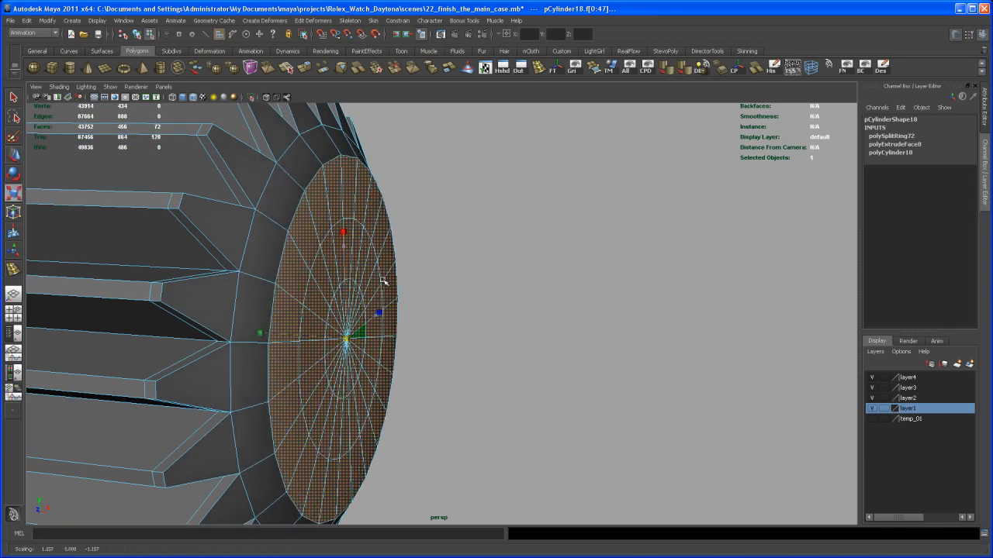
Examine the reshaped outer cap from several angles, return to object mode and check the crown in smooth preview
{"action": "left_click_drag", "start_coordinate": [401, 253], "coordinate": [417, 283], "text": "alt"}
{"action": "right_click_drag", "start_coordinate": [416, 283], "coordinate": [350, 268], "text": "alt"}
{"action": "left_click_drag", "start_coordinate": [350, 269], "coordinate": [370, 305], "text": "alt"}
{"action": "middle_click_drag", "start_coordinate": [354, 305], "coordinate": [369, 315], "text": "alt"}
{"action": "key", "text": "w"}
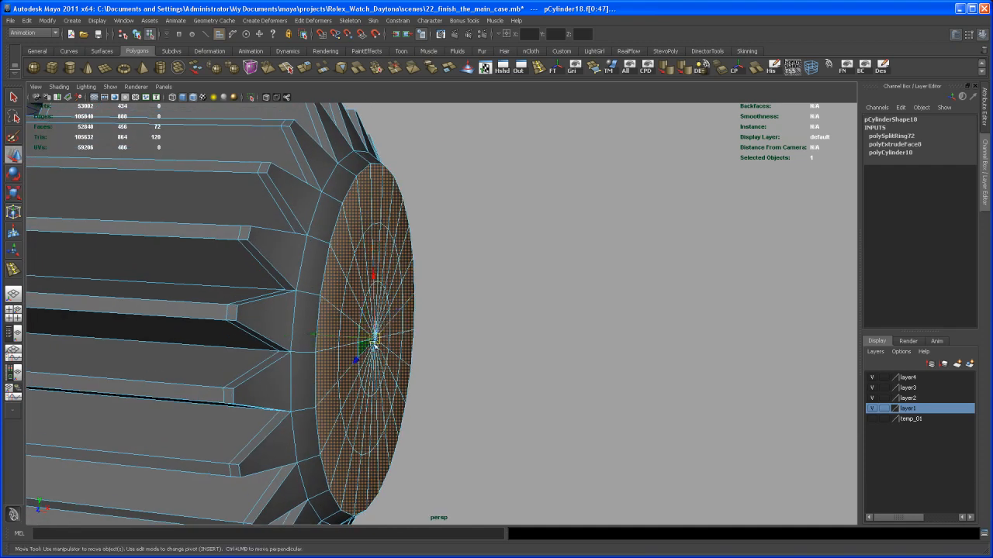
{"action": "left_click_drag", "start_coordinate": [355, 339], "coordinate": [368, 310]}
{"action": "key", "text": "e"}
{"action": "key", "text": "r"}
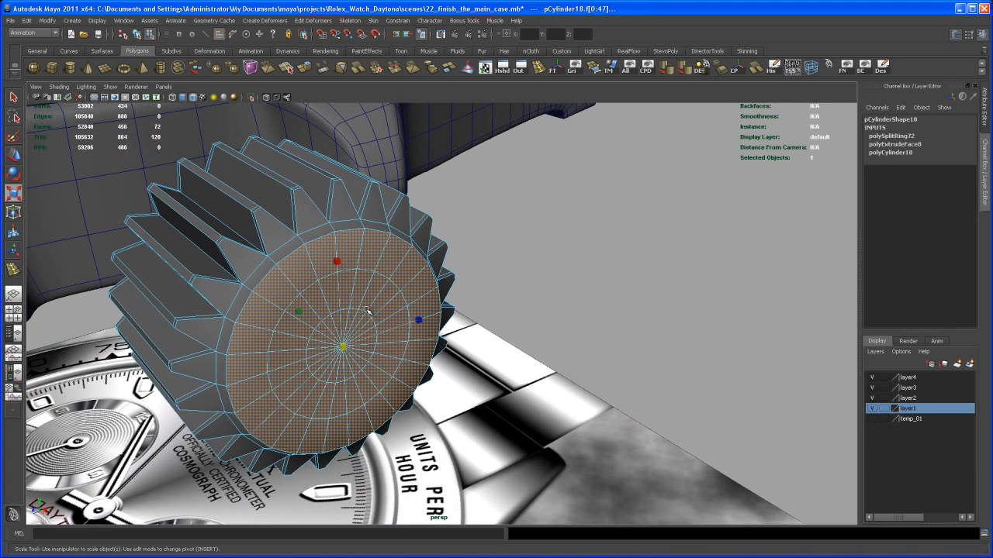
{"action": "key", "text": "3"}
{"action": "right_click_drag", "start_coordinate": [374, 317], "coordinate": [439, 233]}
{"action": "left_click", "coordinate": [450, 244]}
{"action": "left_click_drag", "start_coordinate": [439, 233], "coordinate": [445, 266], "text": "alt"}
{"action": "left_click", "coordinate": [450, 271]}
{"action": "key", "text": "1"}
{"action": "right_click_drag", "start_coordinate": [437, 262], "coordinate": [445, 292], "text": "alt"}
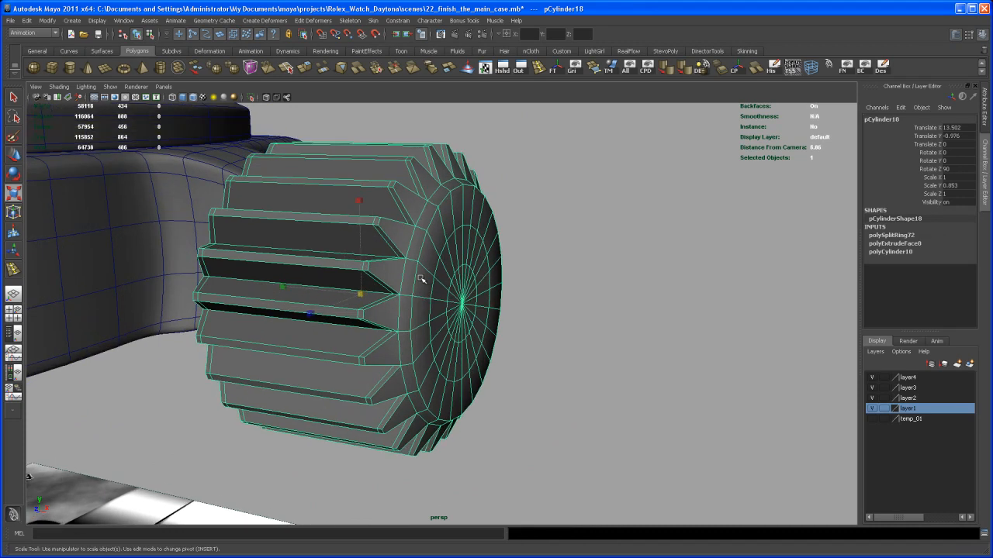
Select the middle edge loop of the outer cap and scale it outward close to the cap's rim
{"action": "middle_click_drag", "start_coordinate": [445, 292], "coordinate": [393, 315], "text": "alt"}
{"action": "right_click_drag", "start_coordinate": [393, 314], "coordinate": [402, 345], "text": "alt"}
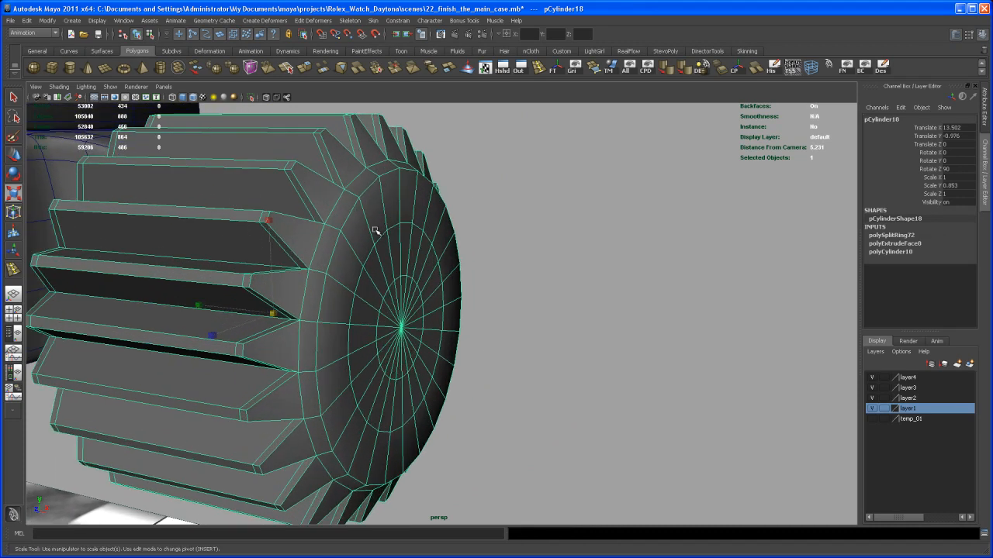
{"action": "right_click_drag", "start_coordinate": [383, 237], "coordinate": [382, 210]}
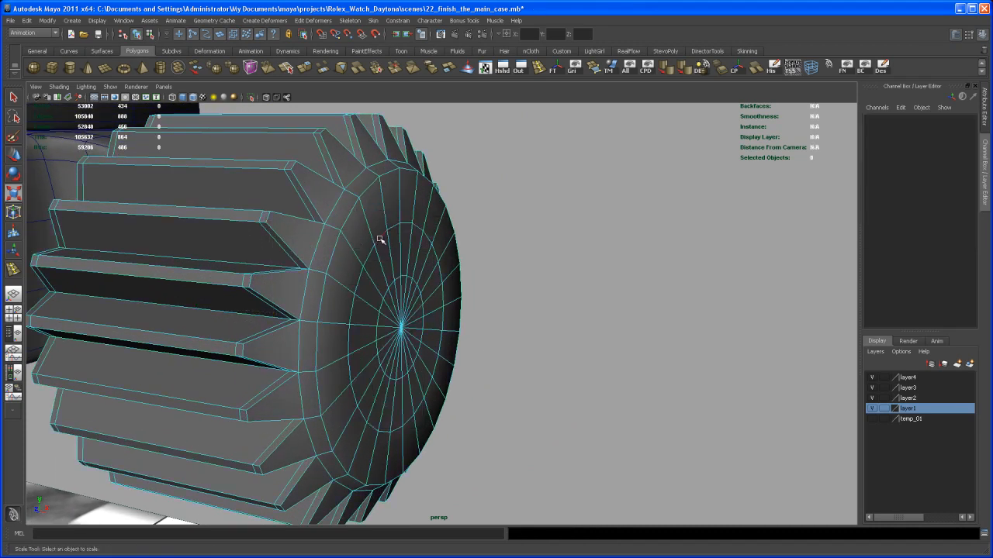
{"action": "left_click", "coordinate": [380, 240]}
{"action": "left_click_drag", "start_coordinate": [402, 331], "coordinate": [450, 285]}
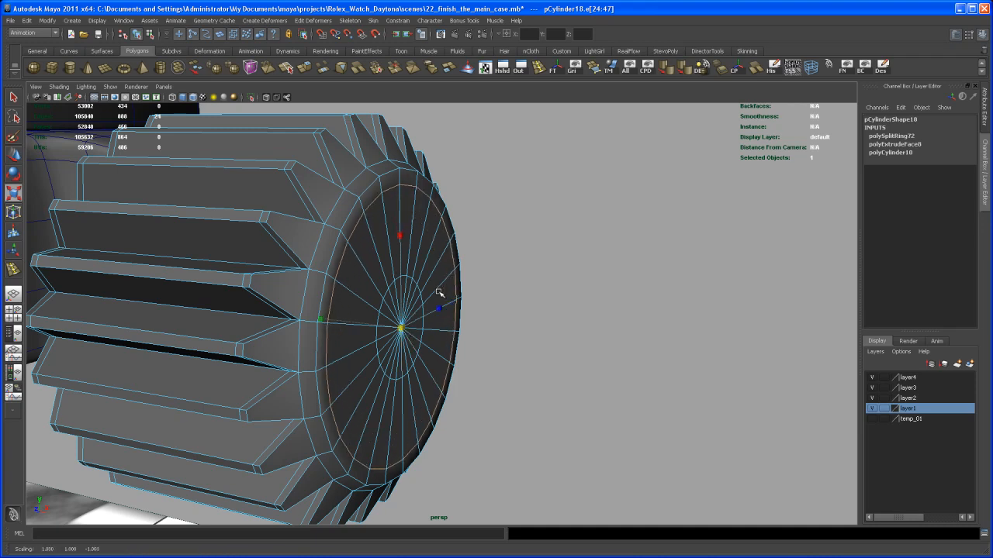
{"action": "mouse_move", "coordinate": [387, 318]}
{"action": "right_mouse_down", "text": "alt"}
{"action": "mouse_move", "coordinate": [374, 314]}
{"action": "mouse_move", "coordinate": [401, 309]}
{"action": "right_mouse_up", "text": "alt"}
Check the crown in smooth preview around to its case-facing side, and restore the unsmoothed display
{"action": "key", "text": "q"}
{"action": "key", "text": "3"}
{"action": "left_click", "coordinate": [512, 274]}
{"action": "right_click_drag", "start_coordinate": [512, 274], "coordinate": [427, 216], "text": "alt"}
{"action": "left_click_drag", "start_coordinate": [475, 266], "coordinate": [387, 274], "text": "alt"}
{"action": "left_click", "coordinate": [425, 325]}
{"action": "key", "text": "1"}
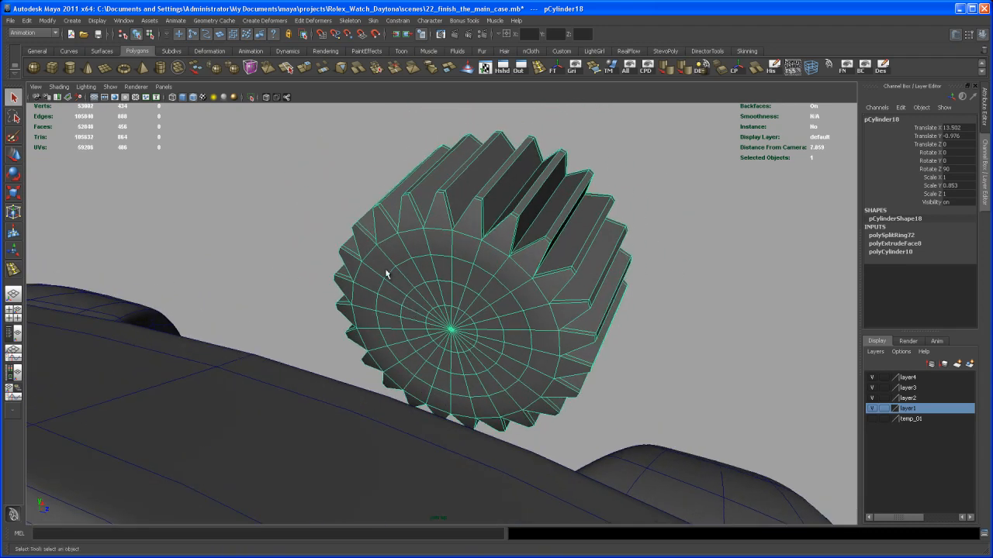
Paint-select the center faces of the case-facing cap, grow the selection to the full cap and extrude it
{"action": "left_click", "coordinate": [14, 138]}
{"action": "right_click_drag", "start_coordinate": [456, 329], "coordinate": [461, 339]}
{"action": "mouse_move", "coordinate": [468, 340]}
{"action": "left_mouse_down"}
{"action": "mouse_move", "coordinate": [475, 304]}
{"action": "mouse_move", "coordinate": [423, 309]}
{"action": "mouse_move", "coordinate": [439, 360]}
{"action": "mouse_move", "coordinate": [478, 339]}
{"action": "mouse_move", "coordinate": [414, 317]}
{"action": "mouse_move", "coordinate": [436, 331]}
{"action": "left_mouse_up"}
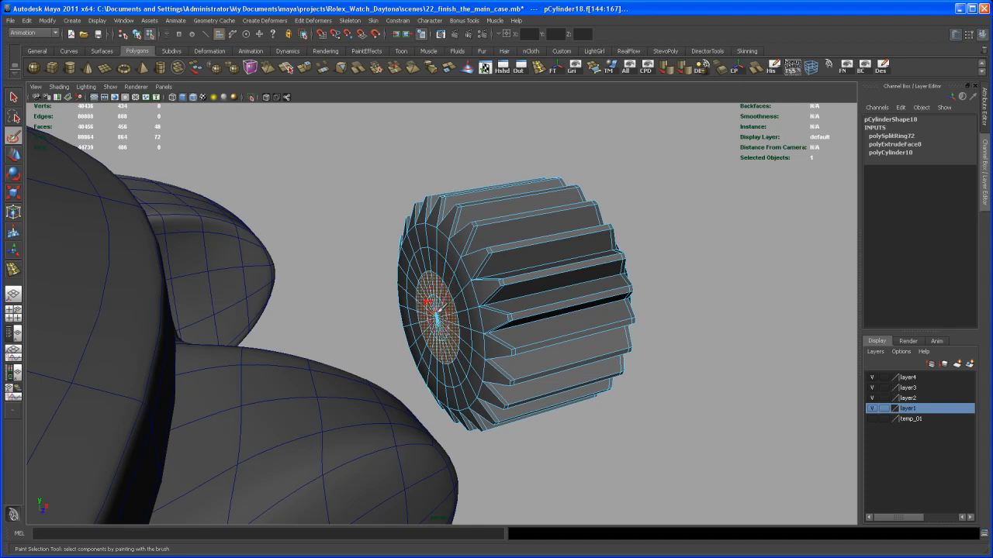
{"action": "right_click_drag", "start_coordinate": [441, 311], "coordinate": [460, 297], "text": "ctrl"}
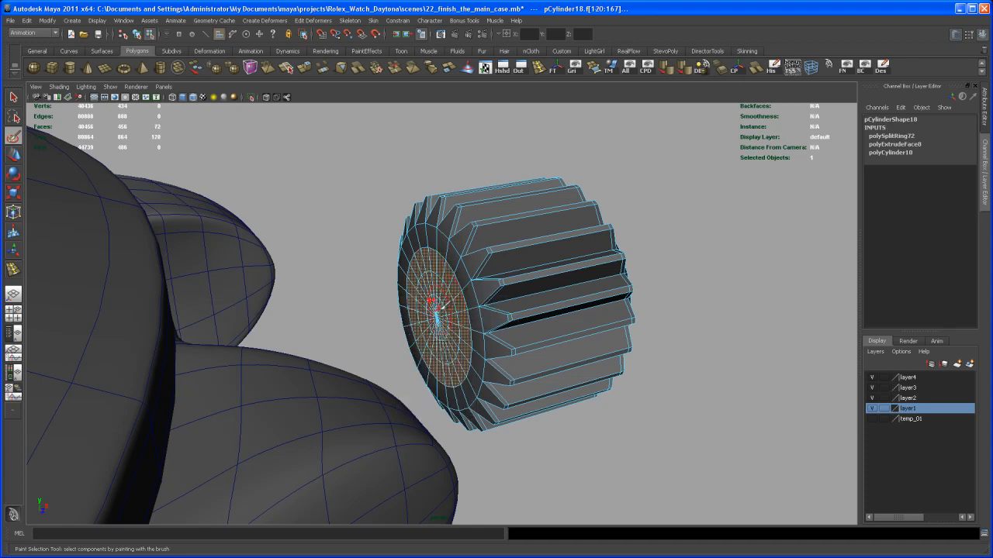
{"action": "key", "text": "g"}
{"action": "mouse_move", "coordinate": [453, 318]}
{"action": "left_mouse_down", "text": "alt"}
{"action": "mouse_move", "coordinate": [410, 325]}
{"action": "mouse_move", "coordinate": [434, 269]}
{"action": "left_mouse_up", "text": "alt"}
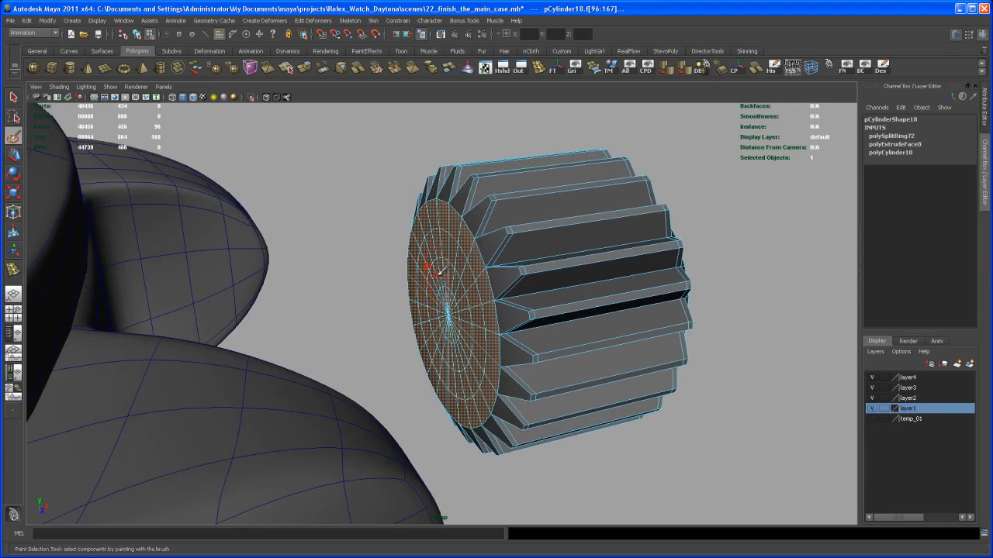
{"action": "left_click", "coordinate": [307, 67]}
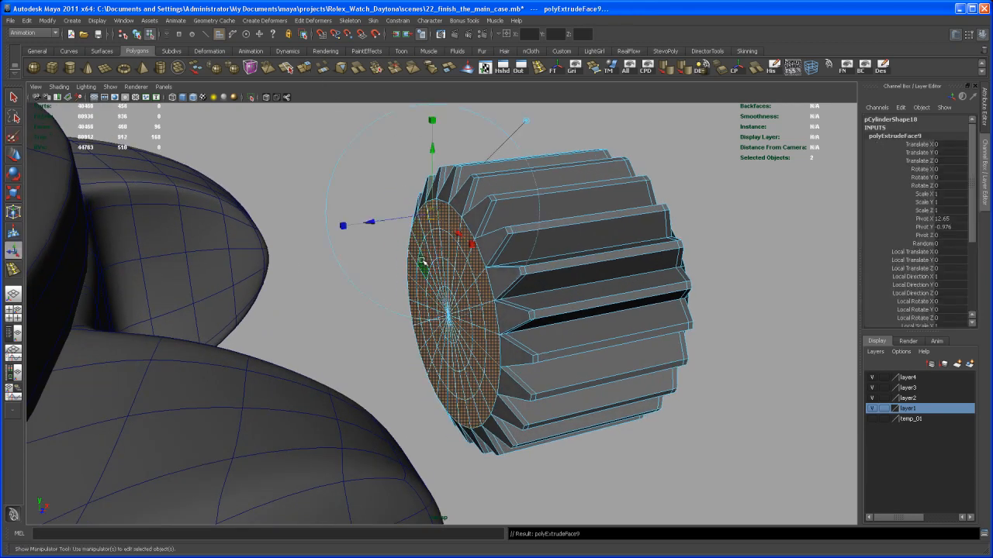
Move the extruded inner cap toward the case to about X 12.607 and shrink it slightly
{"action": "key", "text": "w"}
{"action": "left_click_drag", "start_coordinate": [388, 327], "coordinate": [380, 329]}
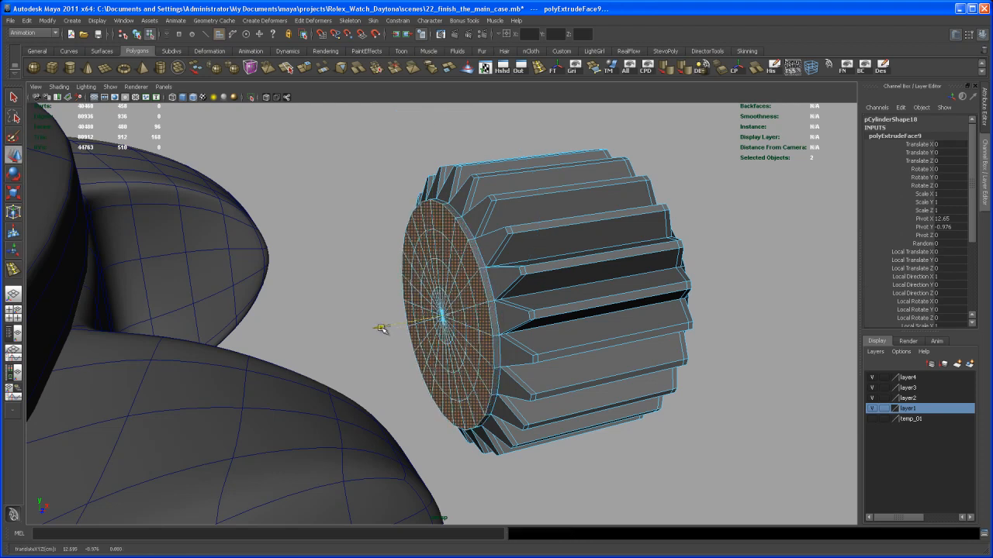
{"action": "key", "text": "r"}
{"action": "left_click_drag", "start_coordinate": [443, 318], "coordinate": [439, 324]}
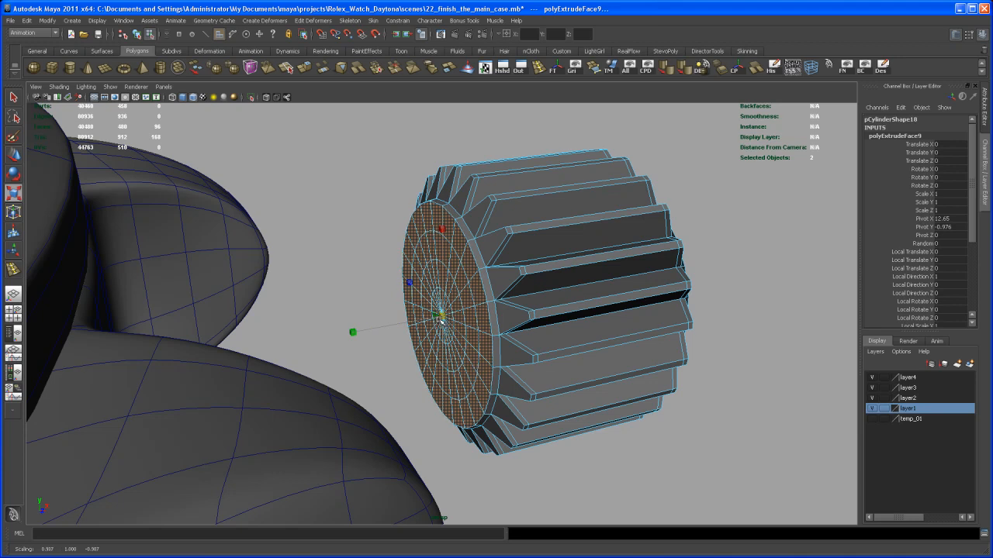
{"action": "key", "text": "w"}
{"action": "mouse_move", "coordinate": [384, 330]}
{"action": "left_mouse_down"}
{"action": "mouse_move", "coordinate": [368, 331]}
{"action": "mouse_move", "coordinate": [384, 327]}
{"action": "left_mouse_up"}
{"action": "left_click_drag", "start_coordinate": [450, 281], "coordinate": [468, 243], "text": "alt"}
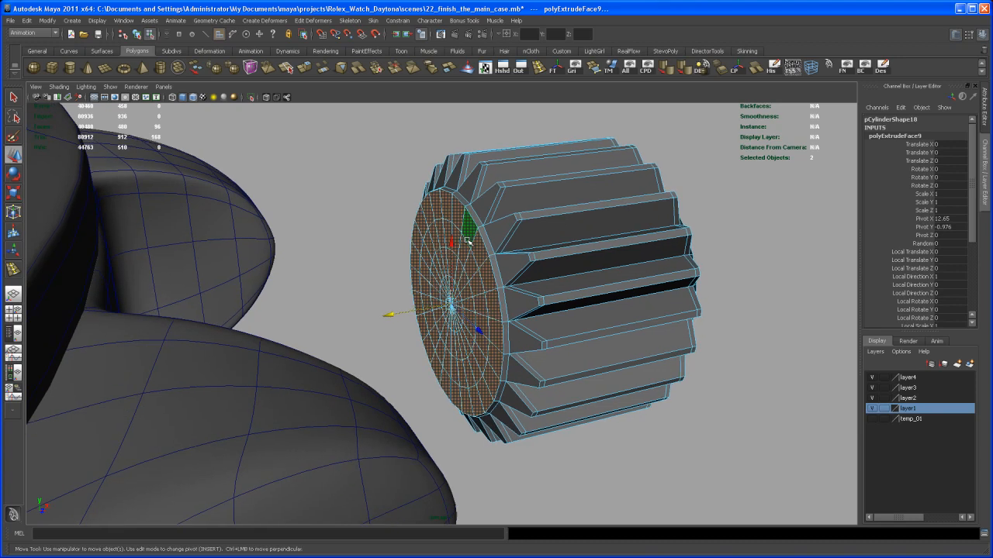
Shrink the selection to the inner cap's center faces, extrude them toward the case as a stem and delete its end faces
{"action": "right_click_drag", "start_coordinate": [467, 242], "coordinate": [442, 228], "text": "ctrl"}
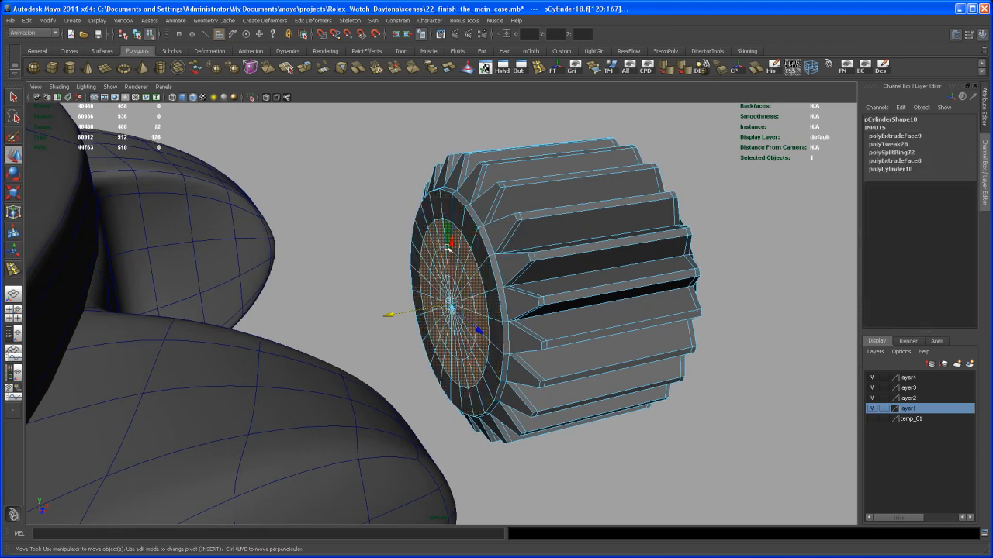
{"action": "key", "text": "g"}
{"action": "left_click_drag", "start_coordinate": [411, 271], "coordinate": [403, 207], "text": "alt"}
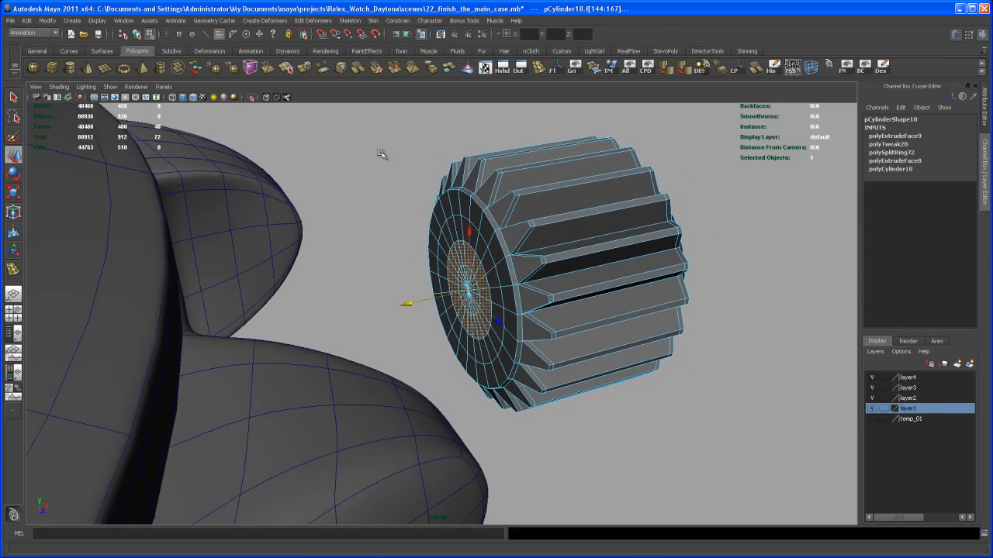
{"action": "key", "text": "ctrl+e"}
{"action": "left_click_drag", "start_coordinate": [417, 302], "coordinate": [330, 338]}
{"action": "middle_click_drag", "start_coordinate": [338, 315], "coordinate": [310, 321], "text": "alt"}
{"action": "right_click_drag", "start_coordinate": [310, 321], "coordinate": [349, 335], "text": "alt"}
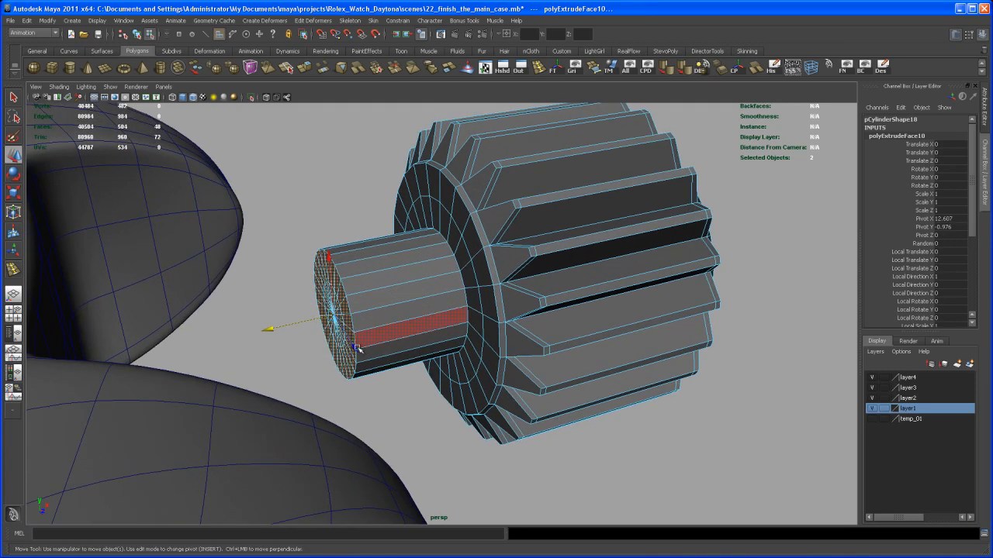
{"action": "key", "text": "Delete"}
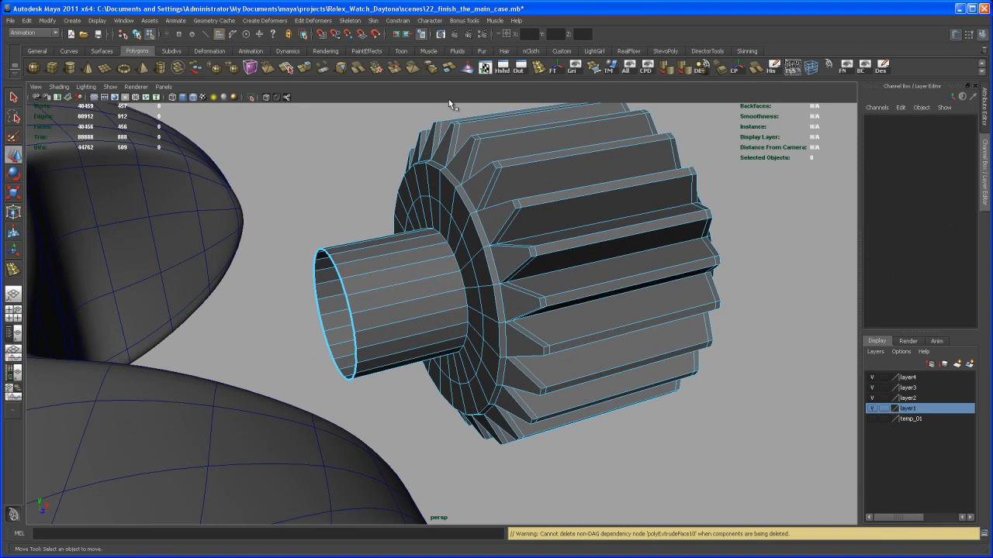
Insert three supporting edge loops on the stem side of the crown
{"action": "left_click", "coordinate": [542, 69]}
{"action": "left_click", "coordinate": [349, 278]}
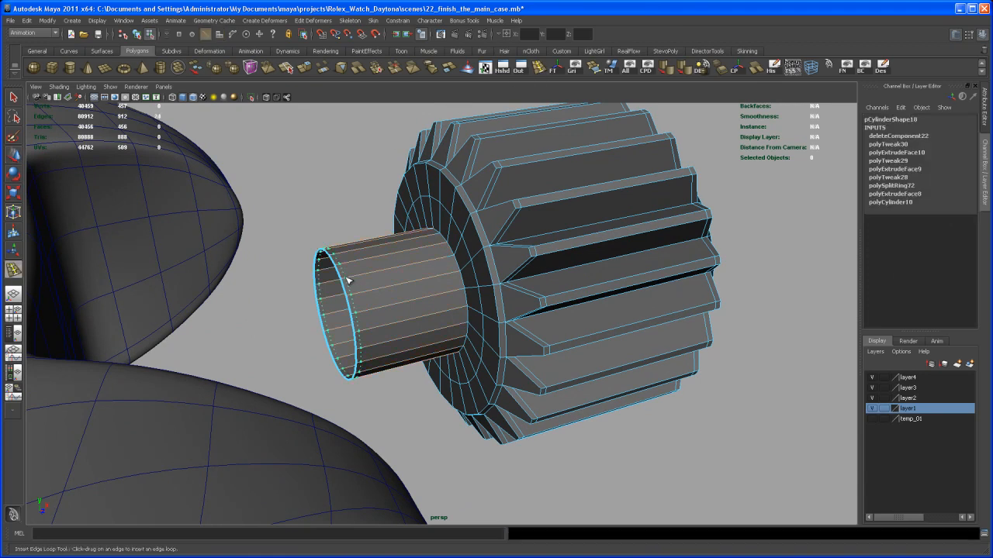
{"action": "left_click_drag", "start_coordinate": [452, 259], "coordinate": [407, 256]}
{"action": "key", "text": "q"}
Return to object mode and move the crown against the case to about X 10.951, aligned with the top-view reference
{"action": "right_click_drag", "start_coordinate": [510, 270], "coordinate": [540, 263]}
{"action": "scroll", "coordinate": [489, 241], "scroll_direction": "down", "scroll_amount": 3}
{"action": "left_click_drag", "start_coordinate": [504, 268], "coordinate": [581, 308], "text": "alt"}
{"action": "key", "text": "w"}
{"action": "middle_click_drag", "start_coordinate": [414, 349], "coordinate": [215, 306]}
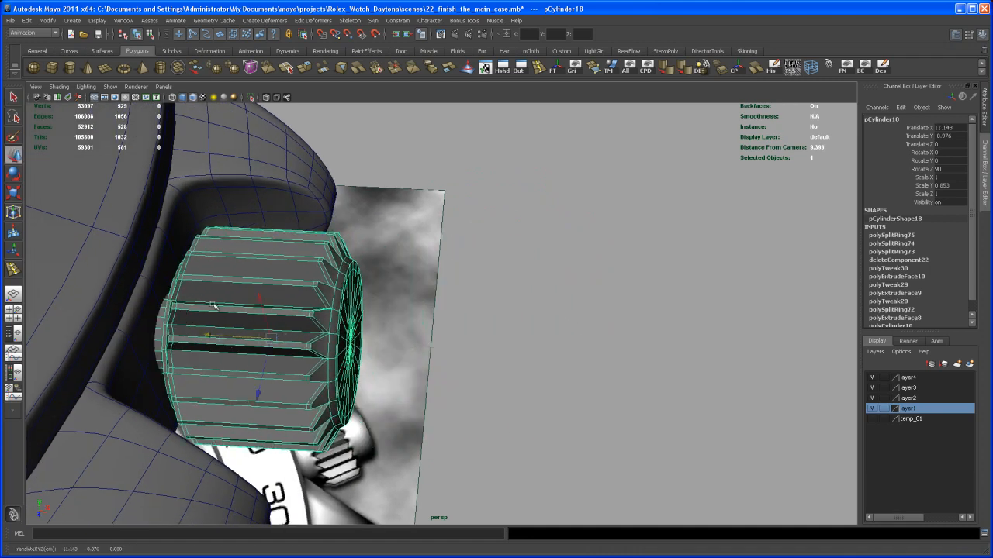
{"action": "key", "text": "space"}
{"action": "key", "text": "space"}
{"action": "middle_click_drag", "start_coordinate": [407, 284], "coordinate": [449, 277], "text": "alt"}
{"action": "left_click_drag", "start_coordinate": [389, 307], "coordinate": [376, 307]}
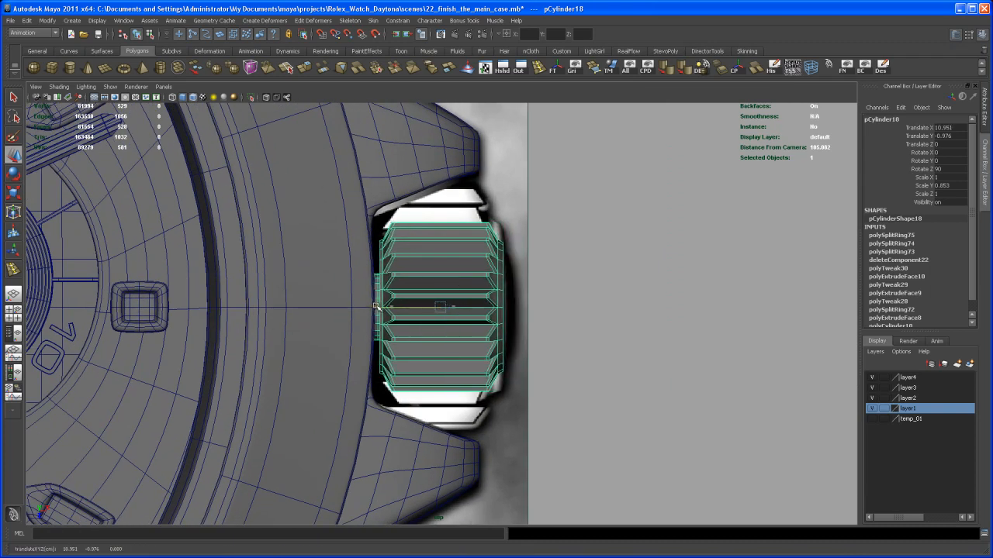
Enlarge the crown's diameter to an X and Z scale of about 1.331 and display it smoothed
{"action": "key", "text": "space"}
{"action": "key", "text": "space"}
{"action": "left_click_drag", "start_coordinate": [492, 306], "coordinate": [479, 328], "text": "alt"}
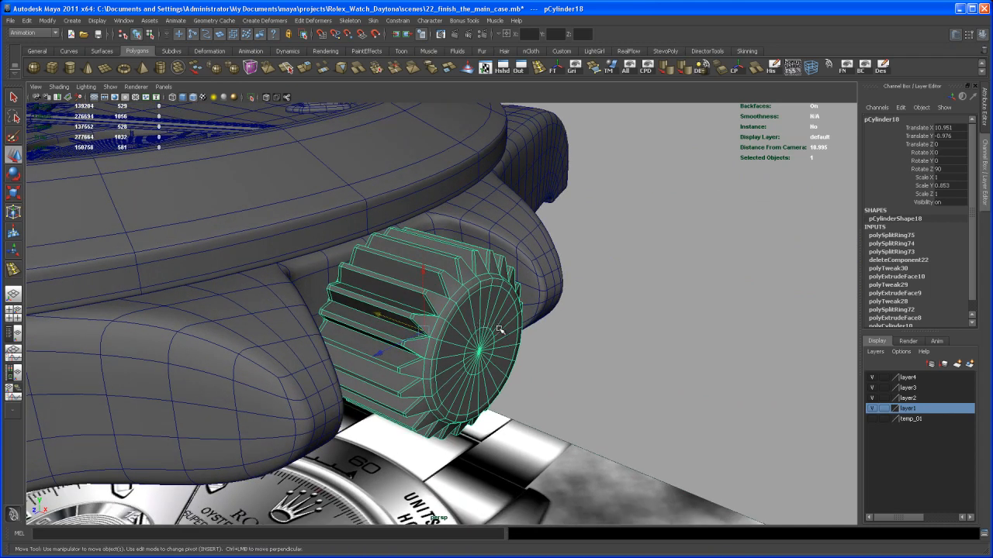
{"action": "key", "text": "r"}
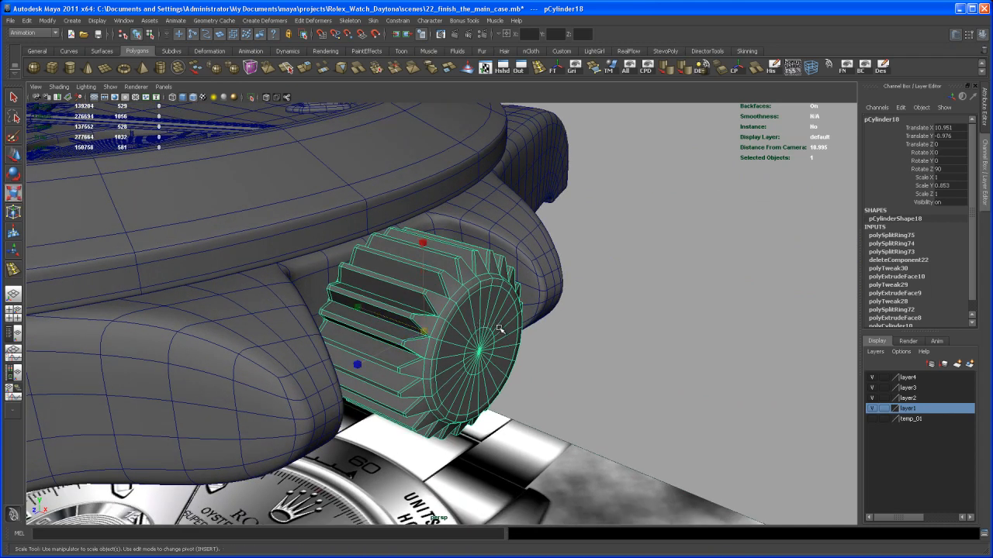
{"action": "left_click_drag", "start_coordinate": [475, 341], "coordinate": [482, 332], "text": "alt"}
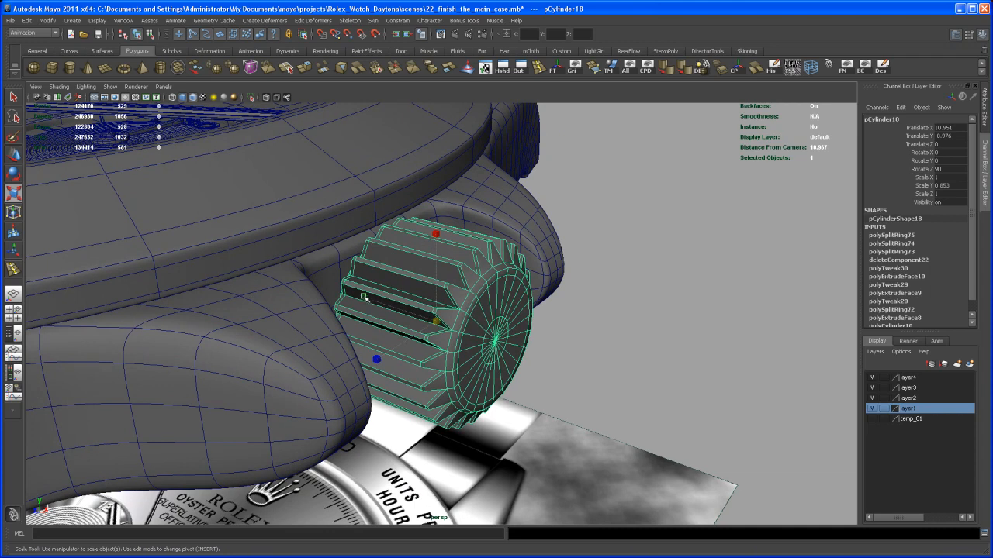
{"action": "left_click_drag", "start_coordinate": [364, 298], "coordinate": [361, 295]}
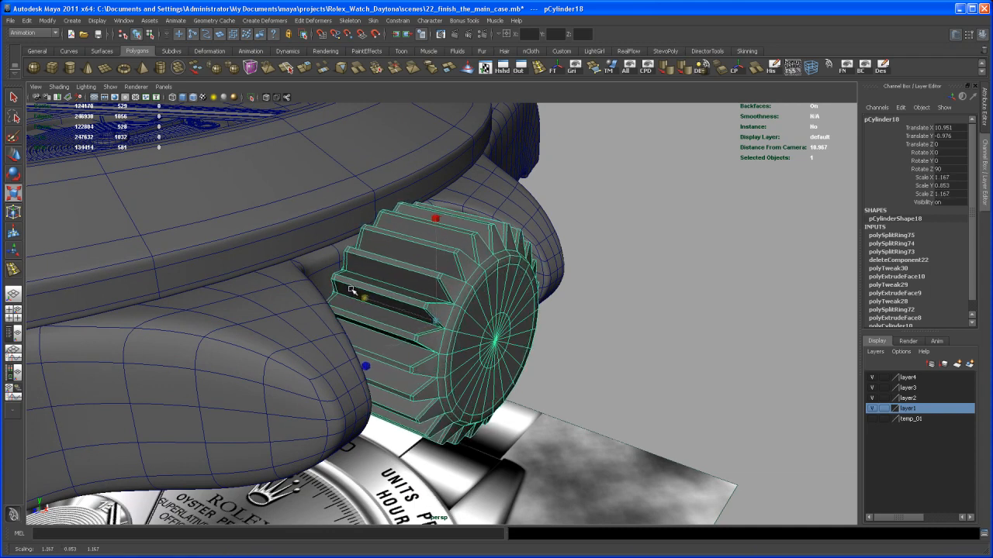
{"action": "left_click_drag", "start_coordinate": [361, 307], "coordinate": [314, 332], "text": "alt"}
{"action": "left_click_drag", "start_coordinate": [358, 308], "coordinate": [338, 304], "text": "ctrl"}
{"action": "left_click_drag", "start_coordinate": [333, 302], "coordinate": [405, 320], "text": "alt"}
{"action": "key", "text": "3"}
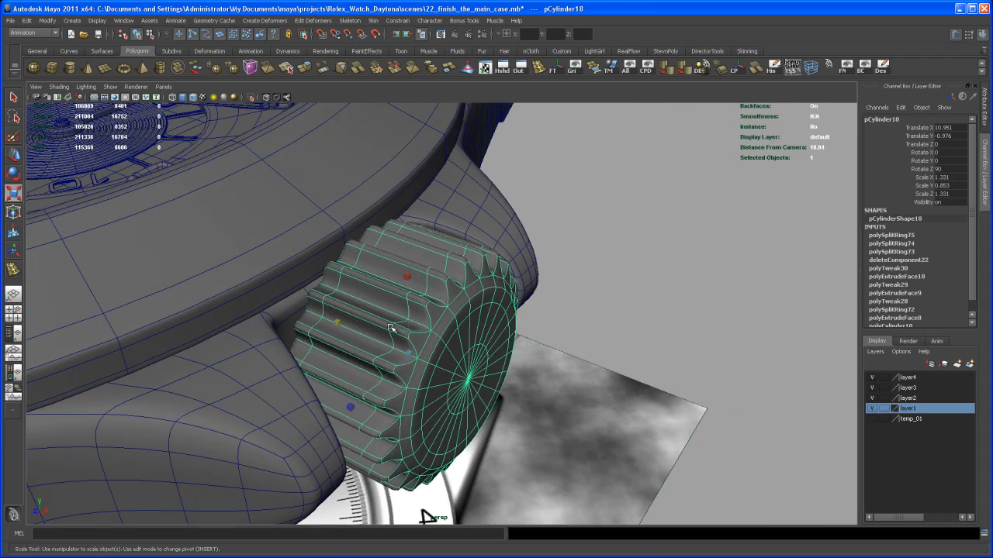
Examine the smoothed crown's fit between the crown guards in perspective and against the top-view reference image
{"action": "key", "text": "w"}
{"action": "mouse_move", "coordinate": [380, 349]}
{"action": "left_mouse_down", "text": "alt"}
{"action": "mouse_move", "coordinate": [394, 363]}
{"action": "mouse_move", "coordinate": [369, 342]}
{"action": "left_mouse_up", "text": "alt"}
{"action": "left_click_drag", "start_coordinate": [364, 344], "coordinate": [311, 321], "text": "alt"}
{"action": "left_click", "coordinate": [483, 399]}
{"action": "right_click_drag", "start_coordinate": [483, 399], "coordinate": [397, 326], "text": "alt"}
{"action": "middle_click_drag", "start_coordinate": [397, 326], "coordinate": [390, 290], "text": "alt"}
{"action": "left_click_drag", "start_coordinate": [390, 290], "coordinate": [425, 289], "text": "alt"}
{"action": "key", "text": "space"}
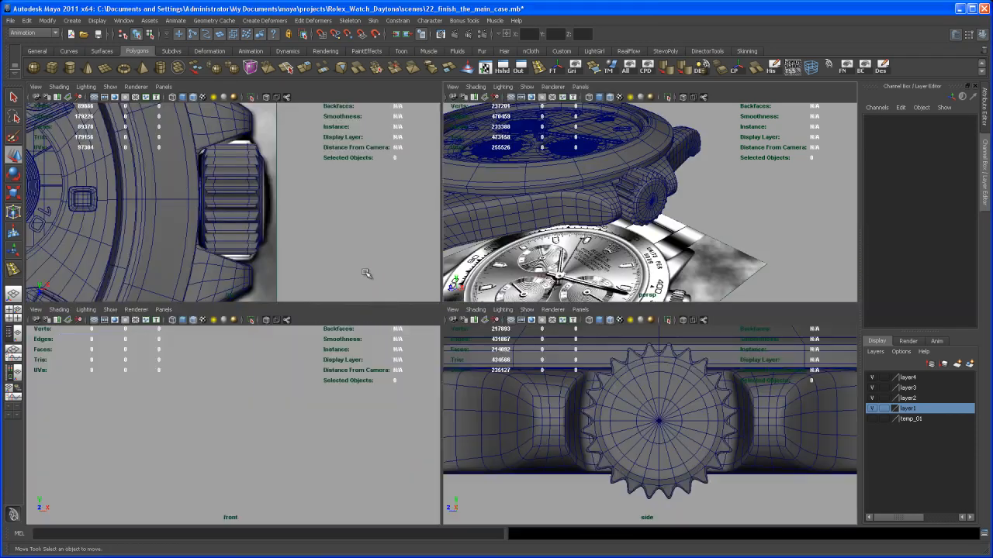
{"action": "key", "text": "space"}
{"action": "middle_click_drag", "start_coordinate": [429, 327], "coordinate": [399, 308], "text": "alt"}
{"action": "right_click_drag", "start_coordinate": [399, 308], "coordinate": [406, 334], "text": "alt"}
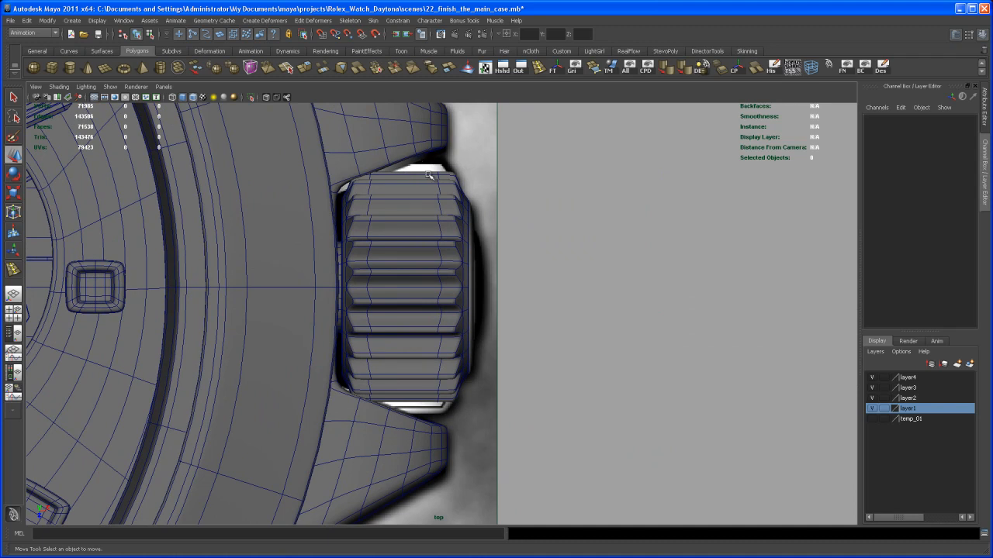
{"action": "key", "text": "space"}
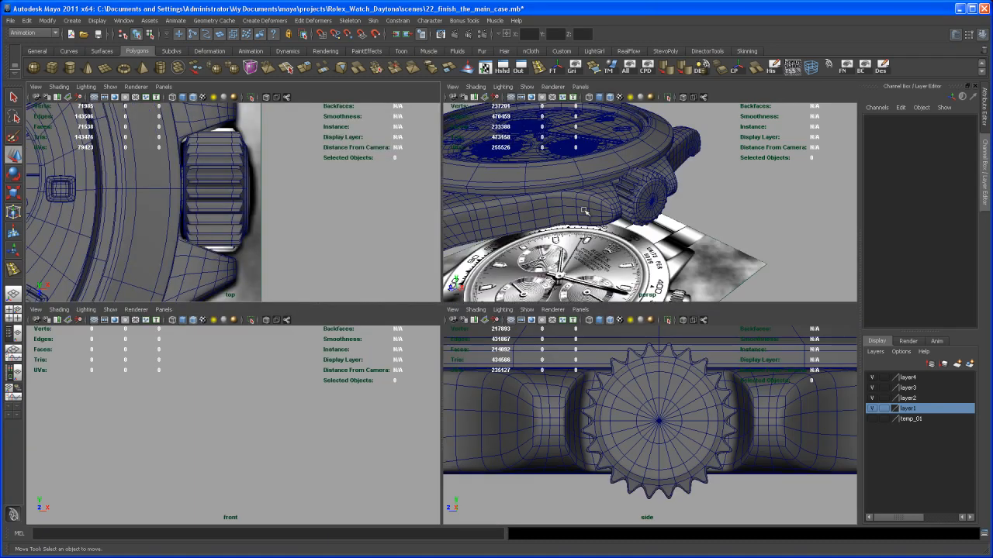
Examine the winding crown's teeth and its fit in the case from several angles in the perspective view
{"action": "key", "text": "space"}
{"action": "mouse_move", "coordinate": [533, 246]}
{"action": "left_mouse_down", "text": "alt"}
{"action": "mouse_move", "coordinate": [501, 302]}
{"action": "mouse_move", "coordinate": [473, 297]}
{"action": "mouse_move", "coordinate": [501, 302]}
{"action": "mouse_move", "coordinate": [515, 248]}
{"action": "left_mouse_up", "text": "alt"}
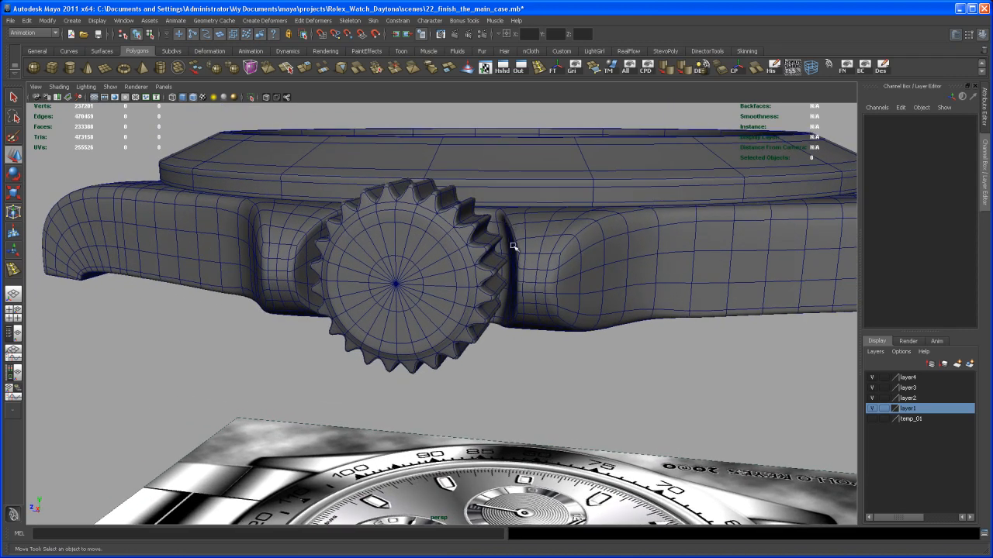
{"action": "left_click_drag", "start_coordinate": [521, 279], "coordinate": [496, 271], "text": "alt"}
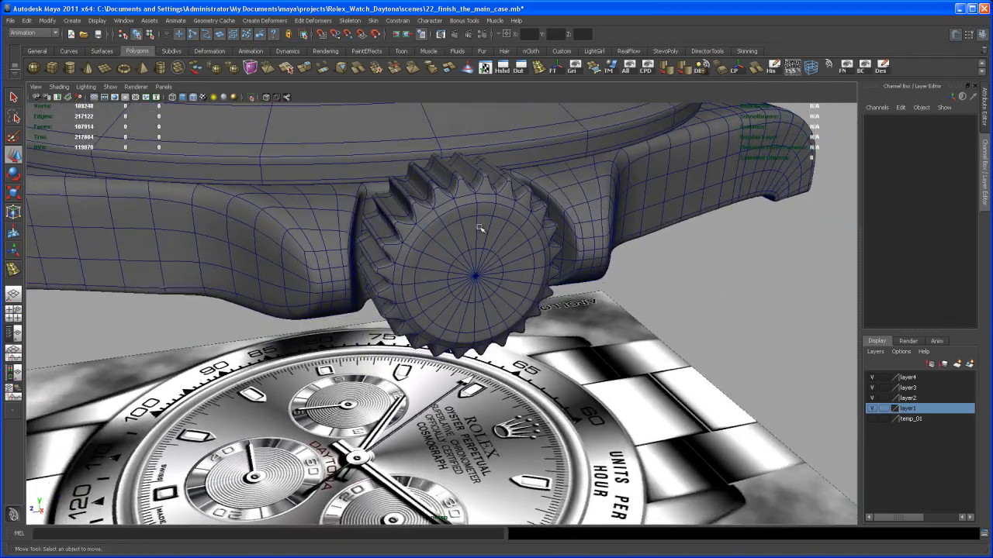
{"action": "right_click_drag", "start_coordinate": [522, 275], "coordinate": [454, 215], "text": "alt"}
{"action": "left_click_drag", "start_coordinate": [454, 215], "coordinate": [538, 286], "text": "alt"}
{"action": "right_click_drag", "start_coordinate": [538, 286], "coordinate": [496, 278], "text": "alt"}
{"action": "left_click_drag", "start_coordinate": [497, 279], "coordinate": [499, 314], "text": "alt"}
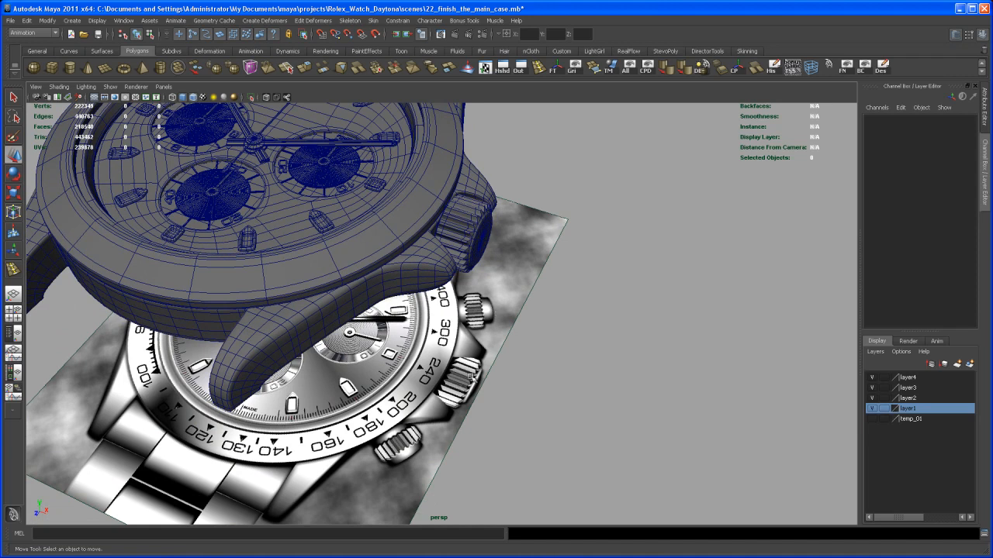
{"action": "middle_click_drag", "start_coordinate": [477, 353], "coordinate": [543, 430], "text": "alt"}
{"action": "left_click_drag", "start_coordinate": [522, 400], "coordinate": [469, 322], "text": "alt"}
{"action": "middle_click_drag", "start_coordinate": [469, 322], "coordinate": [476, 333], "text": "alt"}
{"action": "right_click_drag", "start_coordinate": [476, 333], "coordinate": [487, 370], "text": "alt"}
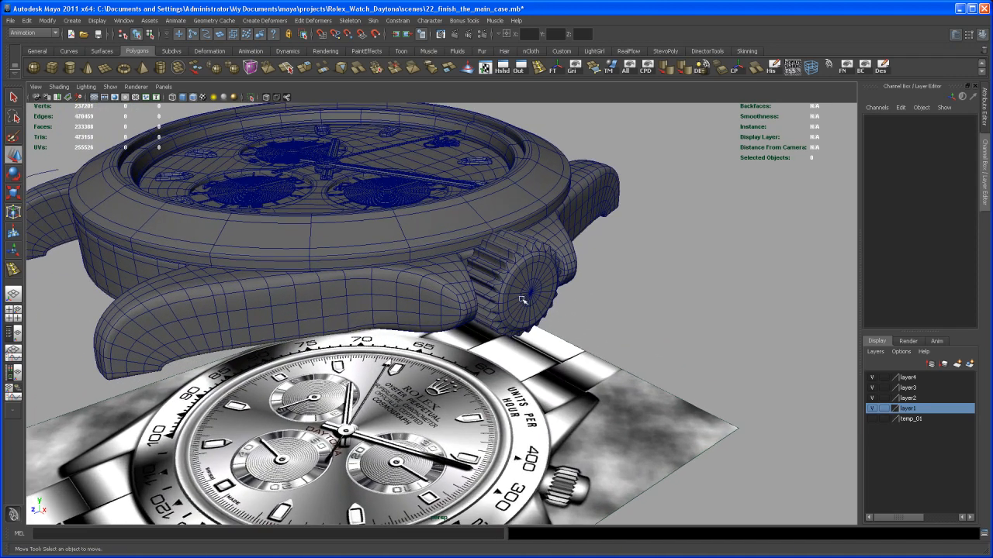
{"action": "left_click_drag", "start_coordinate": [513, 289], "coordinate": [512, 338], "text": "alt"}
{"action": "right_click_drag", "start_coordinate": [512, 338], "coordinate": [487, 275], "text": "alt"}
{"action": "left_click_drag", "start_coordinate": [486, 276], "coordinate": [494, 315], "text": "alt"}
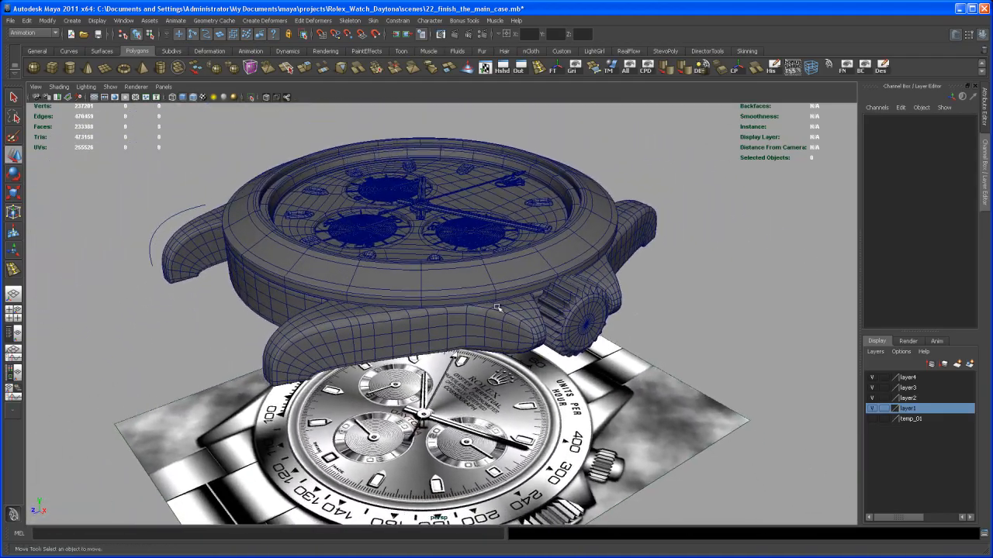
{"action": "right_click_drag", "start_coordinate": [494, 315], "coordinate": [504, 353], "text": "alt"}
{"action": "left_click_drag", "start_coordinate": [504, 353], "coordinate": [486, 330], "text": "alt"}
{"action": "middle_click_drag", "start_coordinate": [487, 330], "coordinate": [487, 348], "text": "alt"}
{"action": "right_click_drag", "start_coordinate": [486, 347], "coordinate": [504, 354], "text": "alt"}
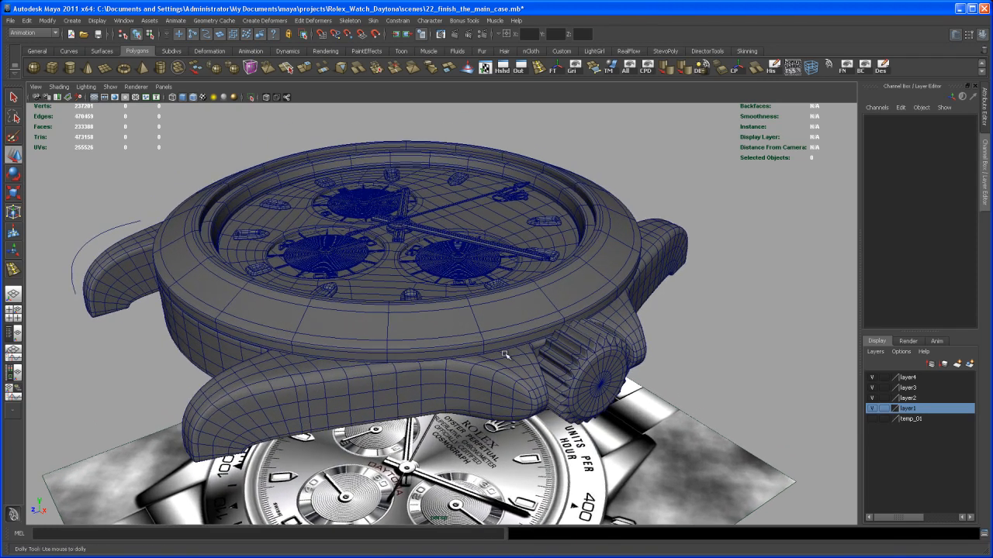
Duplicate the Rolex crown emblem on the dial and raise the copy to about Y 1.955
{"action": "left_click", "coordinate": [509, 200]}
{"action": "left_click_drag", "start_coordinate": [509, 200], "coordinate": [510, 196], "text": "alt"}
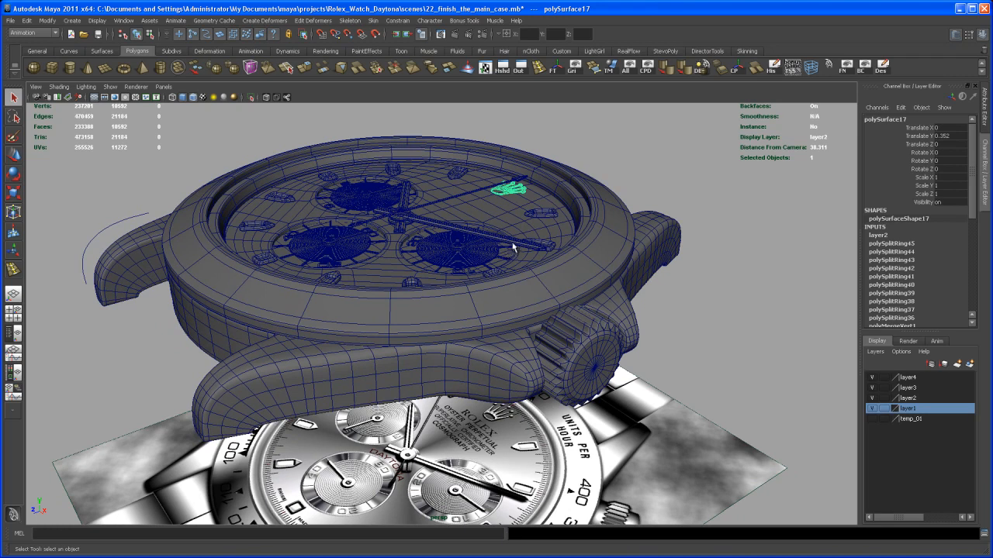
{"action": "key", "text": "ctrl+d"}
{"action": "key", "text": "w"}
{"action": "left_click_drag", "start_coordinate": [511, 153], "coordinate": [511, 116]}
{"action": "middle_click_drag", "start_coordinate": [496, 190], "coordinate": [473, 211], "text": "alt"}
Rotate the emblem copy to 90 degrees in X and 90 degrees in Y so it stands facing outward
{"action": "key", "text": "e"}
{"action": "left_click_drag", "start_coordinate": [421, 159], "coordinate": [487, 220]}
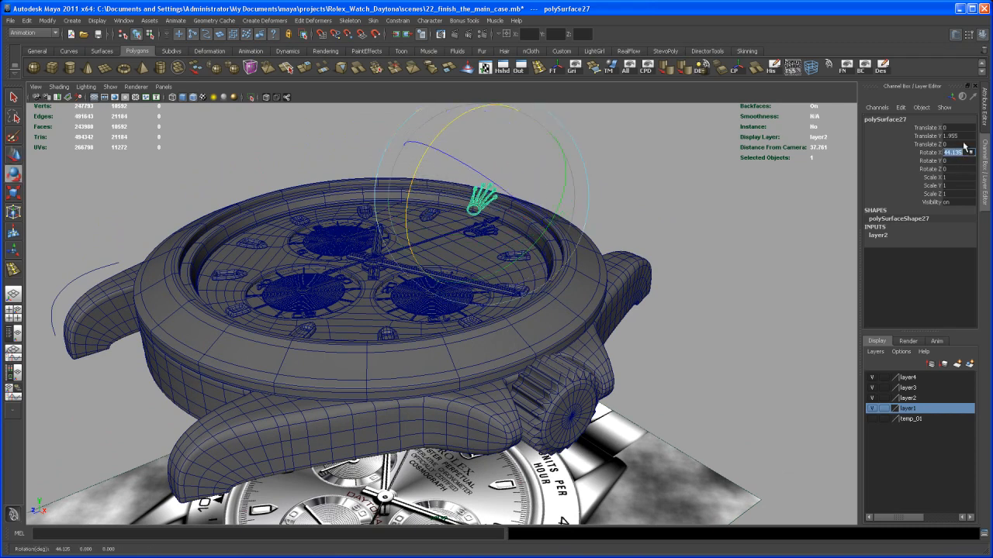
{"action": "key", "text": "Return"}
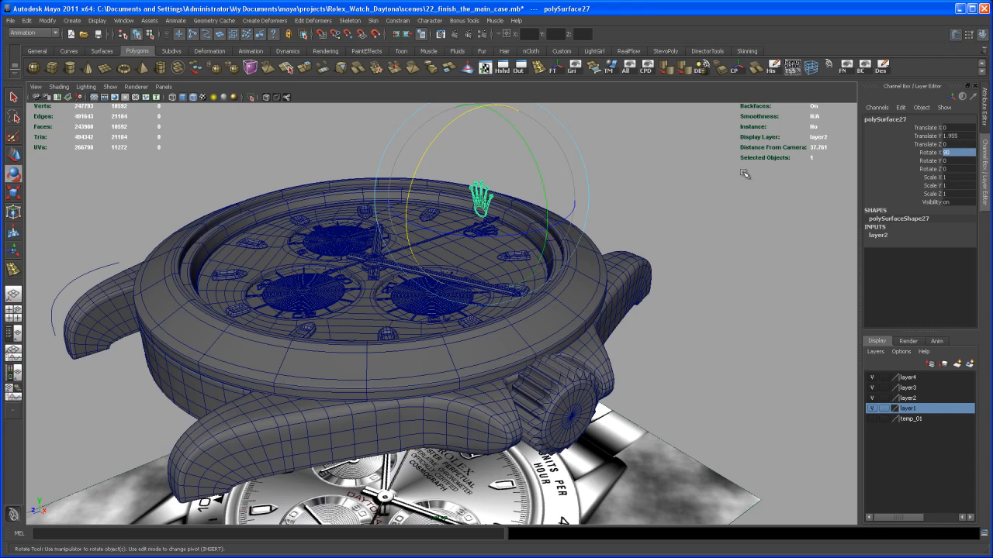
{"action": "left_click_drag", "start_coordinate": [487, 238], "coordinate": [562, 220]}
{"action": "left_click", "coordinate": [968, 159]}
{"action": "type", "text": "90"}
{"action": "key", "text": "Return"}
Move the emblem copy to the winding crown's outer face, at about X 11.935 and Z 6.08
{"action": "key", "text": "w"}
{"action": "left_click_drag", "start_coordinate": [530, 222], "coordinate": [691, 294]}
{"action": "key", "text": "space"}
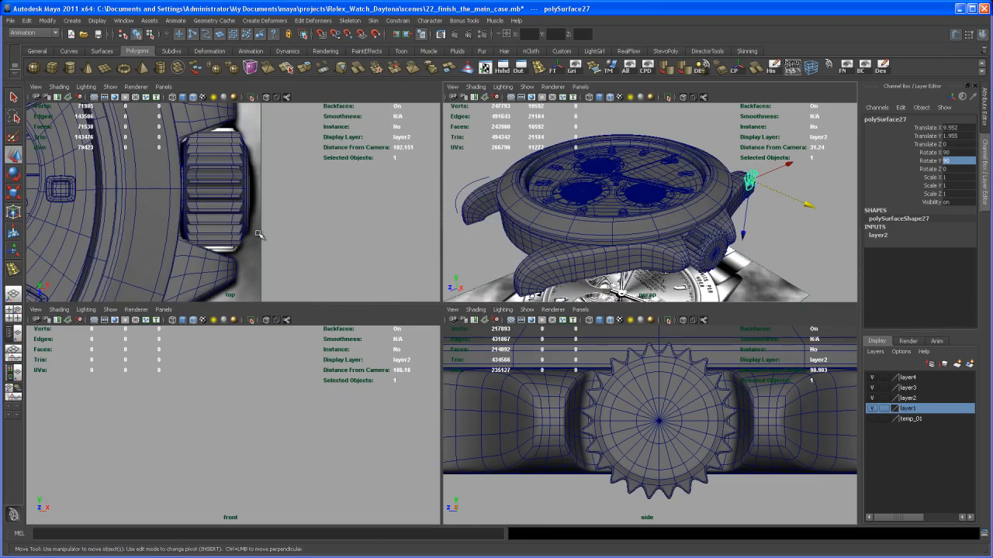
{"action": "key", "text": "space"}
{"action": "scroll", "coordinate": [301, 285], "scroll_direction": "down", "scroll_amount": 3}
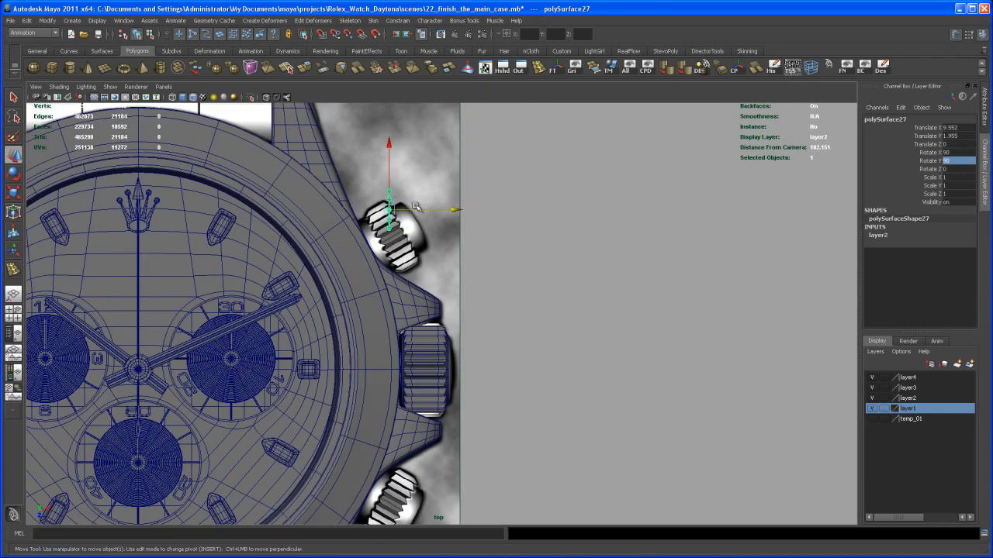
{"action": "left_click_drag", "start_coordinate": [463, 358], "coordinate": [465, 369]}
{"action": "middle_click_drag", "start_coordinate": [499, 415], "coordinate": [501, 421], "text": "alt"}
{"action": "right_click_drag", "start_coordinate": [501, 421], "coordinate": [536, 446], "text": "alt"}
{"action": "middle_click_drag", "start_coordinate": [536, 446], "coordinate": [543, 359], "text": "alt"}
{"action": "right_click_drag", "start_coordinate": [543, 360], "coordinate": [597, 336], "text": "alt"}
{"action": "middle_click_drag", "start_coordinate": [478, 209], "coordinate": [480, 204]}
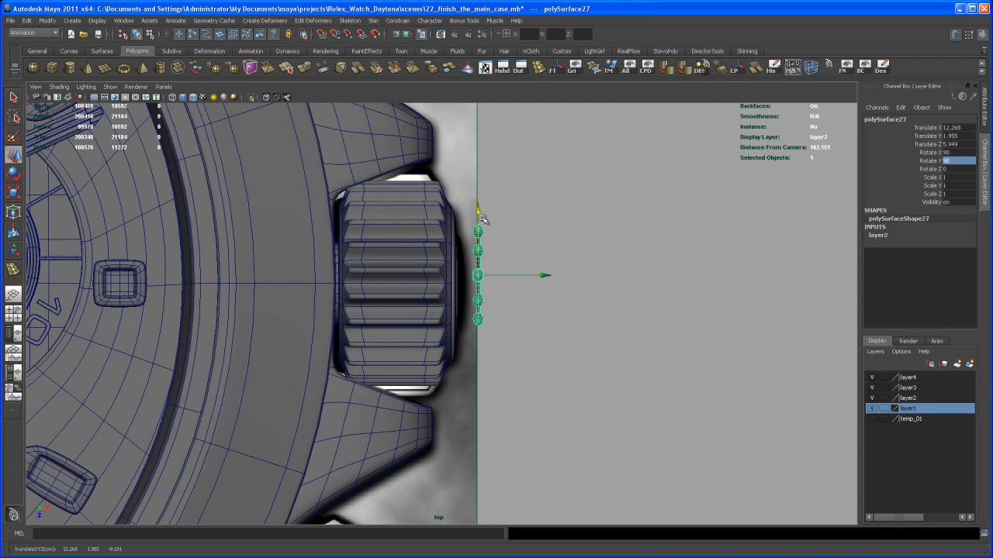
{"action": "middle_click", "coordinate": [314, 285]}
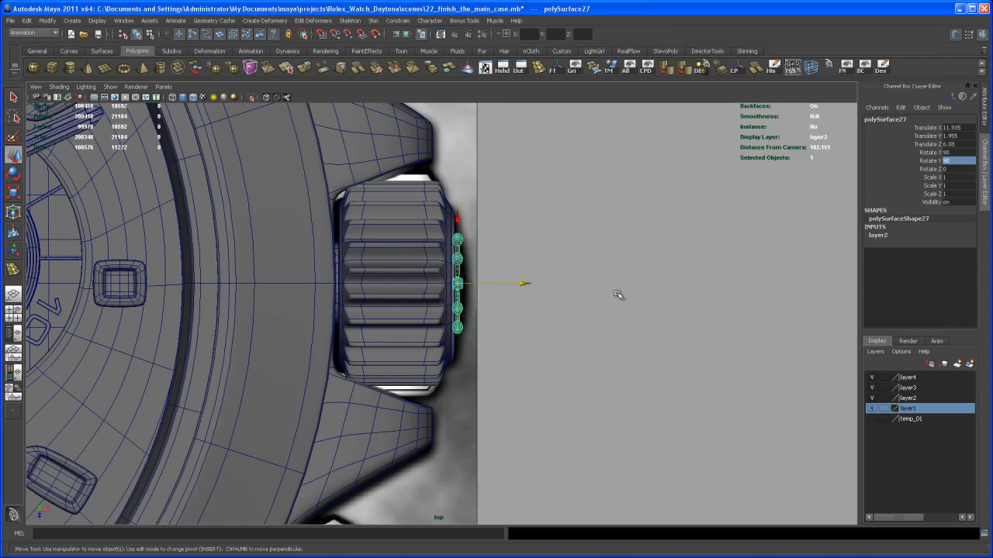
Lower the emblem onto the winding crown's face in the side view, to about Y -0.633
{"action": "key", "text": "space"}
{"action": "key", "text": "space"}
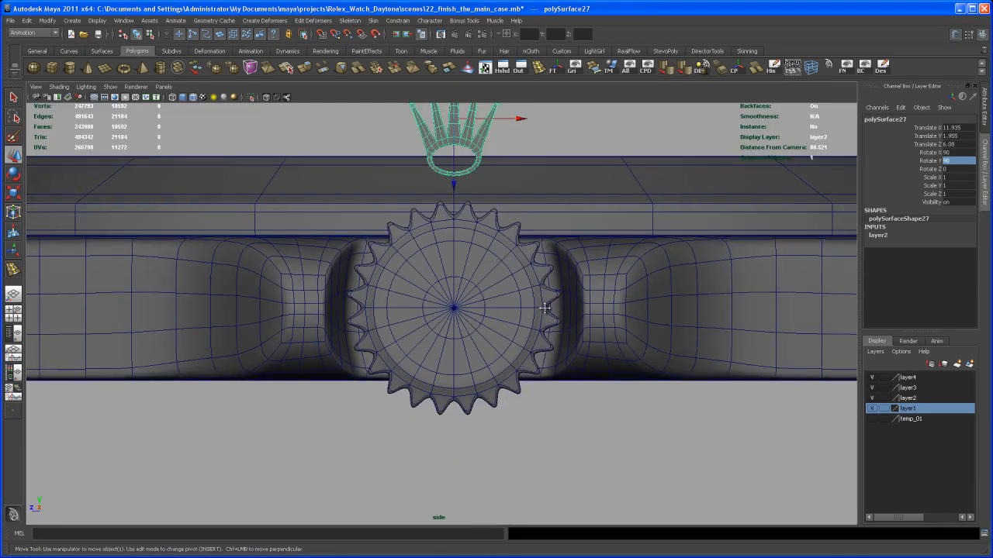
{"action": "middle_click_drag", "start_coordinate": [525, 277], "coordinate": [527, 297], "text": "alt"}
{"action": "middle_click_drag", "start_coordinate": [455, 202], "coordinate": [457, 362]}
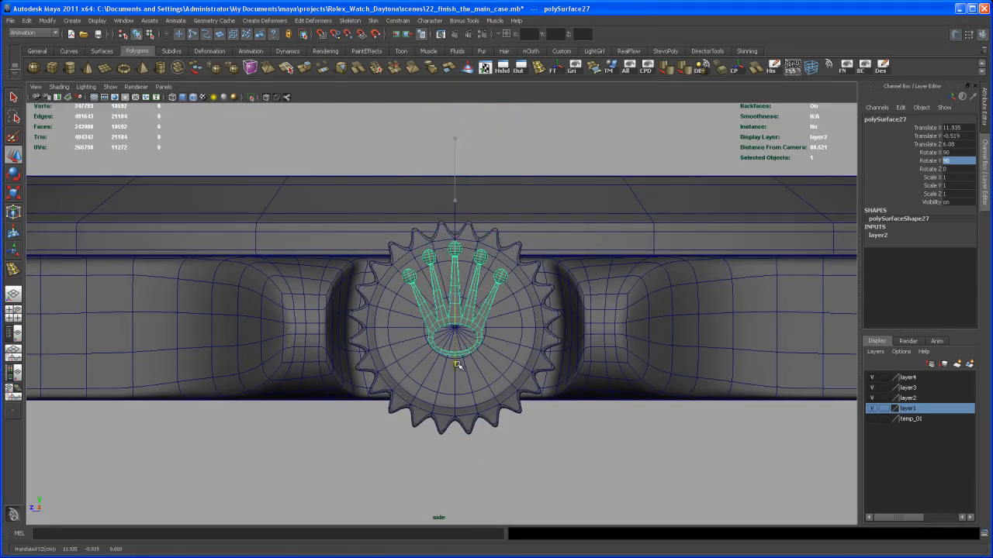
{"action": "right_click_drag", "start_coordinate": [491, 411], "coordinate": [560, 439], "text": "alt"}
{"action": "middle_click_drag", "start_coordinate": [491, 386], "coordinate": [453, 381], "text": "alt"}
{"action": "right_click_drag", "start_coordinate": [453, 381], "coordinate": [467, 382], "text": "alt"}
{"action": "middle_click_drag", "start_coordinate": [467, 382], "coordinate": [484, 394], "text": "alt"}
{"action": "middle_click_drag", "start_coordinate": [436, 313], "coordinate": [435, 328]}
Scale the emblem uniformly to about 0.923 and adjust its height to about Y -0.611 on the winding crown's face
{"action": "key", "text": "r"}
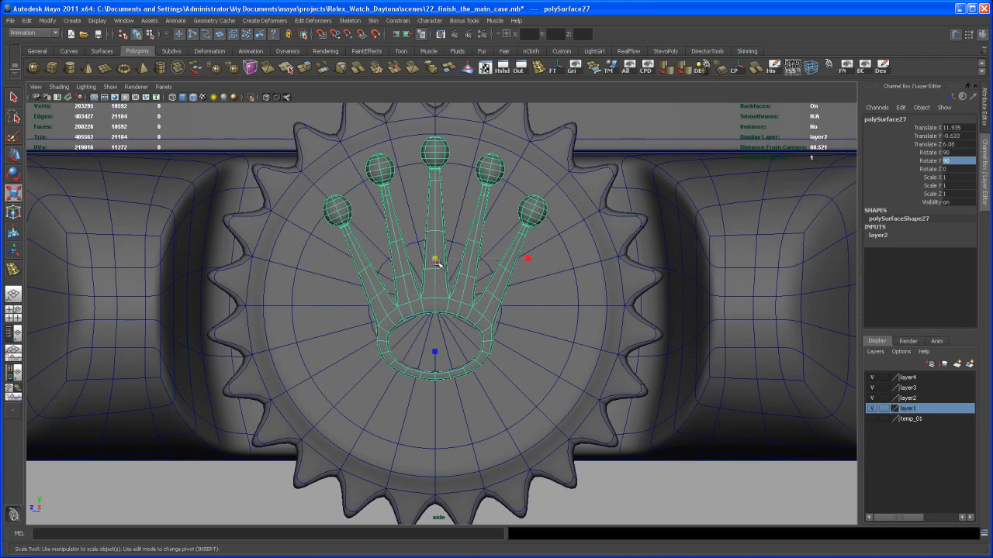
{"action": "middle_click_drag", "start_coordinate": [440, 266], "coordinate": [423, 267]}
{"action": "key", "text": "w"}
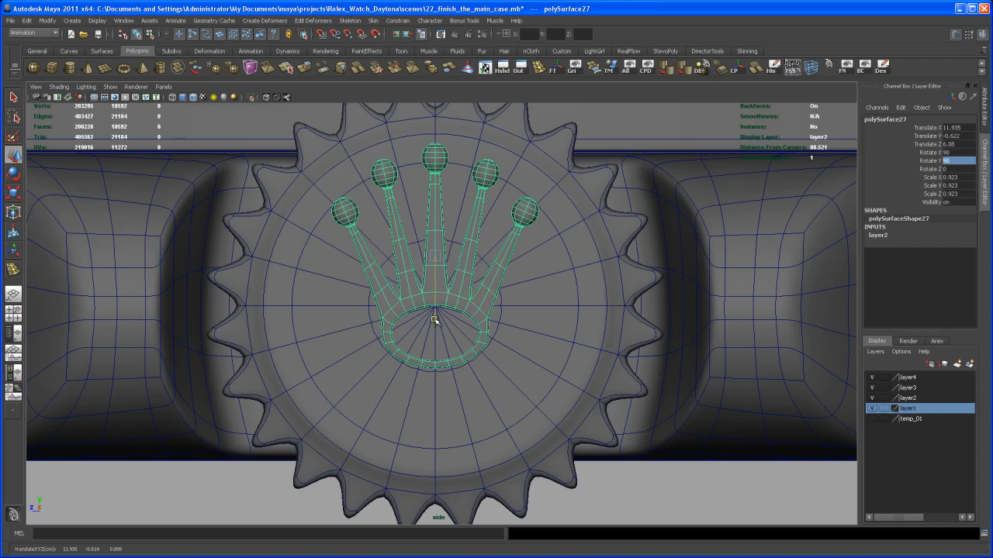
Push the emblem slightly into the winding crown's end face, to about X 11.842
{"action": "key", "text": "space"}
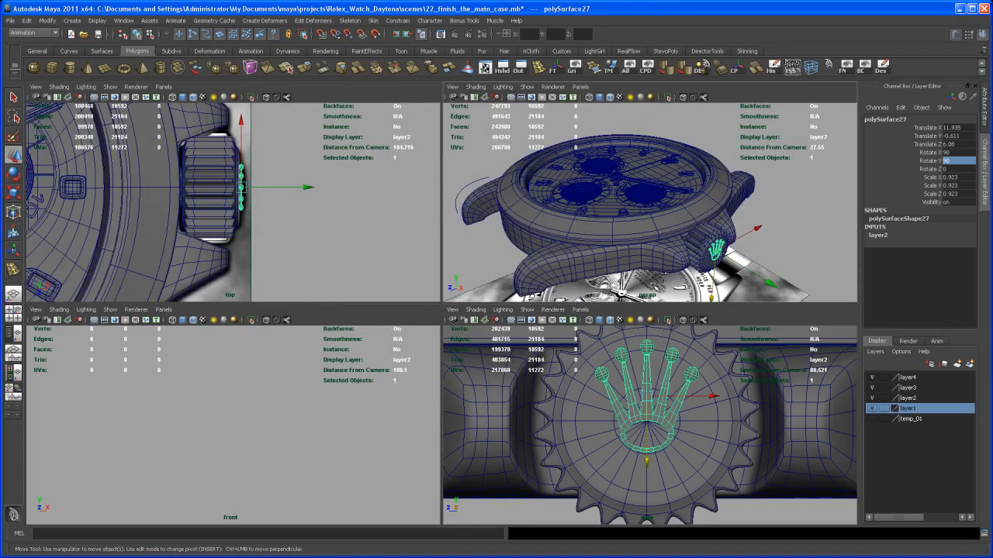
{"action": "key", "text": "space"}
{"action": "left_click_drag", "start_coordinate": [661, 306], "coordinate": [590, 264], "text": "alt"}
{"action": "right_click_drag", "start_coordinate": [589, 263], "coordinate": [660, 302], "text": "alt"}
{"action": "middle_click_drag", "start_coordinate": [659, 303], "coordinate": [595, 274], "text": "alt"}
{"action": "right_click_drag", "start_coordinate": [596, 274], "coordinate": [636, 381], "text": "alt"}
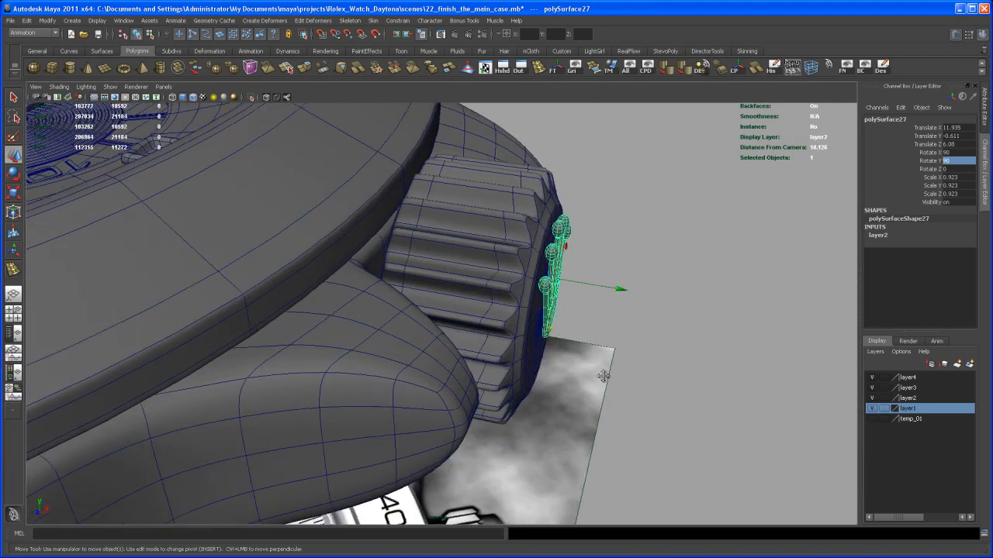
{"action": "middle_click_drag", "start_coordinate": [636, 381], "coordinate": [565, 397], "text": "alt"}
{"action": "right_click_drag", "start_coordinate": [565, 397], "coordinate": [691, 466], "text": "alt"}
{"action": "right_click_drag", "start_coordinate": [607, 370], "coordinate": [613, 393], "text": "alt"}
{"action": "middle_click_drag", "start_coordinate": [632, 298], "coordinate": [597, 322], "text": "alt"}
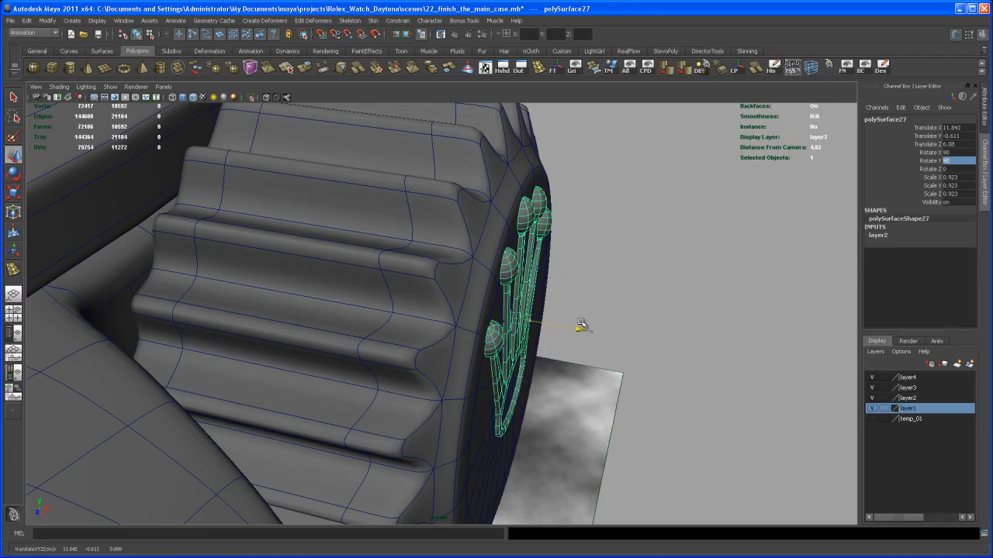
Examine how the emblem sits on the winding crown's end face from several close-up angles
{"action": "left_click_drag", "start_coordinate": [613, 323], "coordinate": [510, 247], "text": "alt"}
{"action": "middle_click_drag", "start_coordinate": [560, 361], "coordinate": [576, 332], "text": "alt"}
{"action": "right_click_drag", "start_coordinate": [576, 333], "coordinate": [527, 303], "text": "alt"}
{"action": "left_click_drag", "start_coordinate": [528, 303], "coordinate": [580, 334], "text": "alt"}
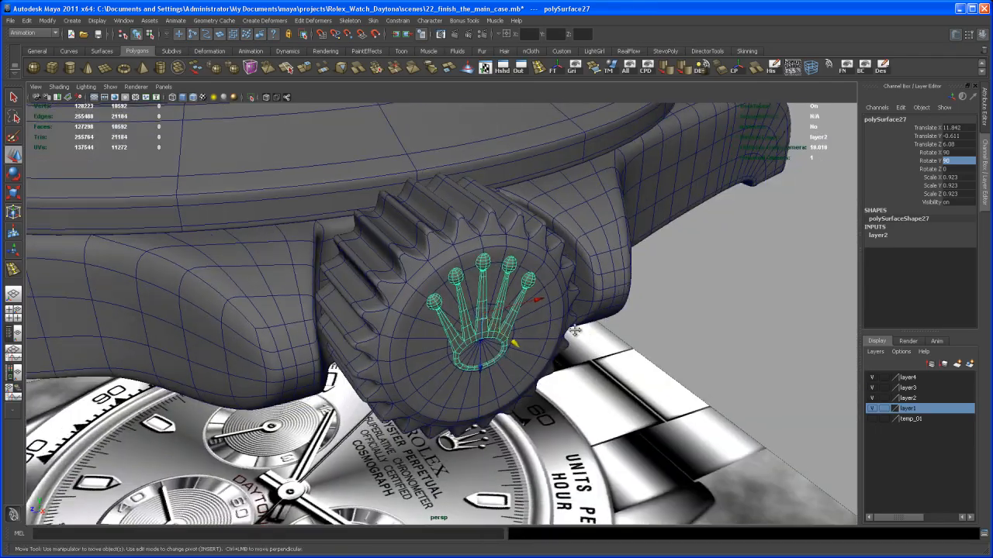
{"action": "right_click_drag", "start_coordinate": [581, 334], "coordinate": [489, 240], "text": "alt"}
{"action": "middle_click_drag", "start_coordinate": [489, 240], "coordinate": [523, 234], "text": "alt"}
{"action": "right_click_drag", "start_coordinate": [523, 234], "coordinate": [491, 259], "text": "alt"}
{"action": "middle_click_drag", "start_coordinate": [491, 259], "coordinate": [527, 286], "text": "alt"}
{"action": "right_click_drag", "start_coordinate": [527, 286], "coordinate": [505, 273], "text": "alt"}
{"action": "middle_click_drag", "start_coordinate": [505, 273], "coordinate": [532, 279], "text": "alt"}
{"action": "left_click_drag", "start_coordinate": [532, 279], "coordinate": [512, 377], "text": "alt"}
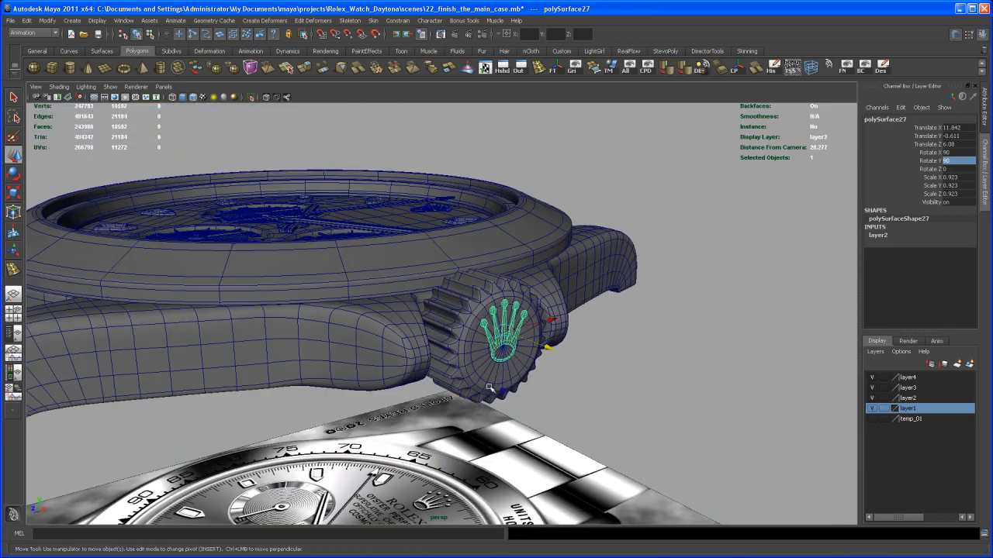
{"action": "middle_click_drag", "start_coordinate": [490, 381], "coordinate": [503, 339], "text": "alt"}
{"action": "right_click_drag", "start_coordinate": [504, 339], "coordinate": [485, 380], "text": "alt"}
{"action": "middle_click_drag", "start_coordinate": [485, 380], "coordinate": [479, 361], "text": "alt"}
{"action": "right_click_drag", "start_coordinate": [479, 362], "coordinate": [526, 396], "text": "alt"}
{"action": "middle_click_drag", "start_coordinate": [526, 396], "coordinate": [514, 359], "text": "alt"}
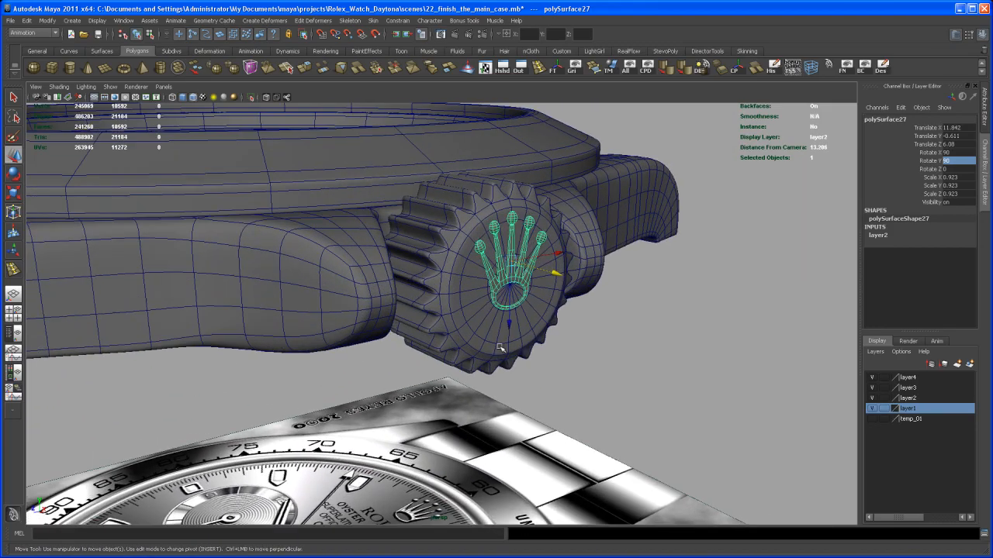
{"action": "left_click_drag", "start_coordinate": [514, 359], "coordinate": [496, 384], "text": "alt"}
{"action": "right_click_drag", "start_coordinate": [478, 356], "coordinate": [505, 375], "text": "alt"}
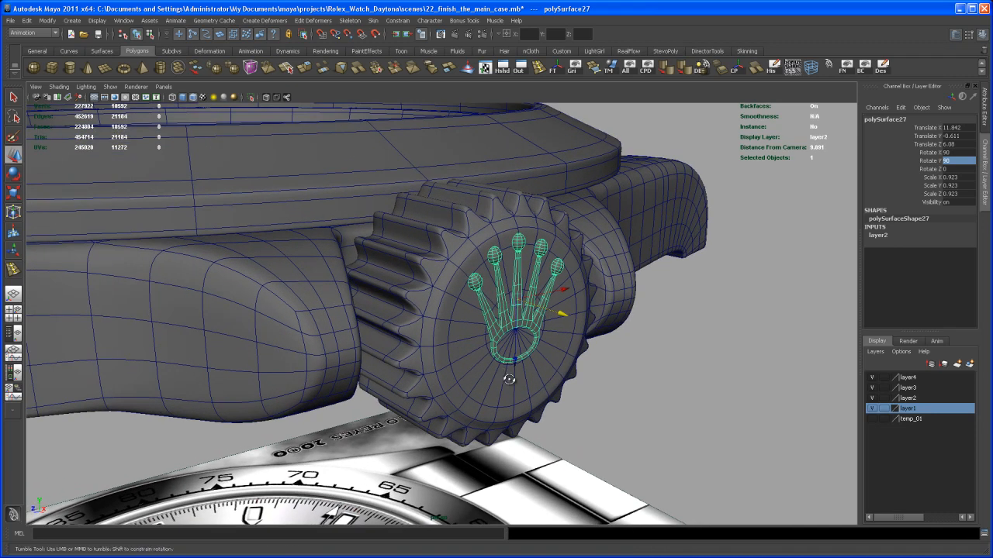
{"action": "left_click_drag", "start_coordinate": [505, 375], "coordinate": [492, 393], "text": "alt"}
{"action": "middle_click_drag", "start_coordinate": [492, 392], "coordinate": [491, 361], "text": "alt"}
{"action": "right_click_drag", "start_coordinate": [492, 362], "coordinate": [514, 388], "text": "alt"}
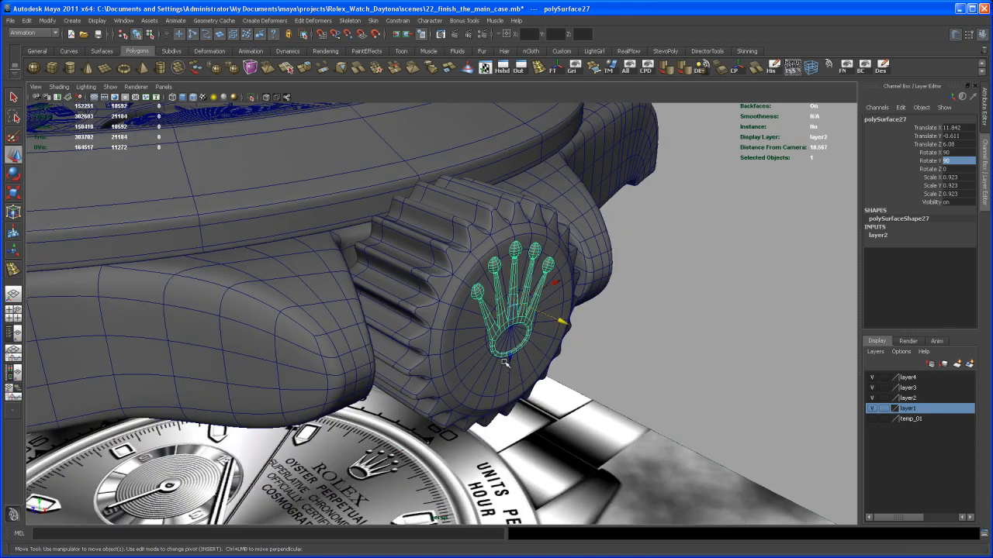
Deselect the emblem and examine the whole watch with the finished winding crown from different distances and angles
{"action": "right_click_drag", "start_coordinate": [516, 337], "coordinate": [476, 318], "text": "alt"}
{"action": "left_click", "coordinate": [602, 325]}
{"action": "right_click_drag", "start_coordinate": [602, 325], "coordinate": [527, 259], "text": "alt"}
{"action": "middle_click_drag", "start_coordinate": [527, 259], "coordinate": [574, 245], "text": "alt"}
{"action": "middle_click_drag", "start_coordinate": [615, 280], "coordinate": [669, 285], "text": "alt"}
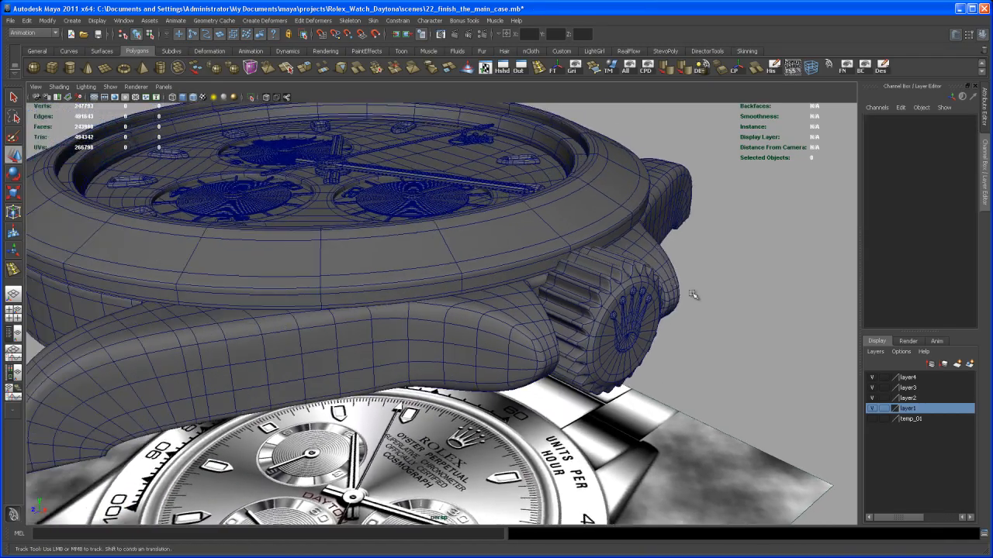
{"action": "right_click_drag", "start_coordinate": [669, 286], "coordinate": [519, 266], "text": "alt"}
{"action": "left_click_drag", "start_coordinate": [519, 266], "coordinate": [543, 265], "text": "alt"}
{"action": "right_click_drag", "start_coordinate": [543, 265], "coordinate": [514, 305], "text": "alt"}
{"action": "left_click_drag", "start_coordinate": [514, 305], "coordinate": [482, 368], "text": "alt"}
{"action": "middle_click_drag", "start_coordinate": [482, 368], "coordinate": [547, 352], "text": "alt"}
{"action": "right_click_drag", "start_coordinate": [548, 352], "coordinate": [439, 217], "text": "alt"}
{"action": "middle_click_drag", "start_coordinate": [493, 308], "coordinate": [503, 324], "text": "alt"}
{"action": "left_click_drag", "start_coordinate": [502, 324], "coordinate": [535, 397], "text": "alt"}
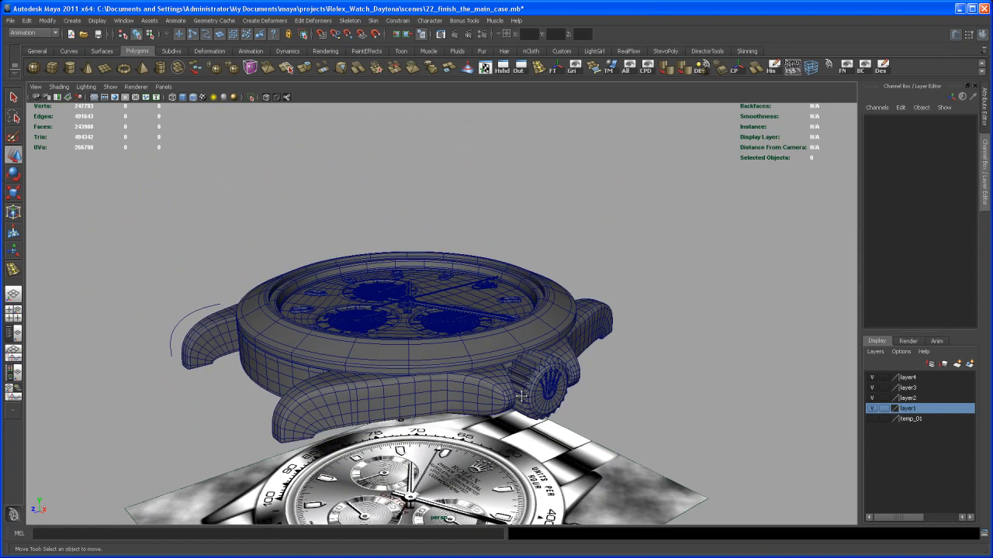
{"action": "middle_click_drag", "start_coordinate": [535, 397], "coordinate": [521, 371], "text": "alt"}
{"action": "left_click_drag", "start_coordinate": [521, 371], "coordinate": [534, 392], "text": "alt"}
{"action": "right_click_drag", "start_coordinate": [535, 392], "coordinate": [548, 401], "text": "alt"}
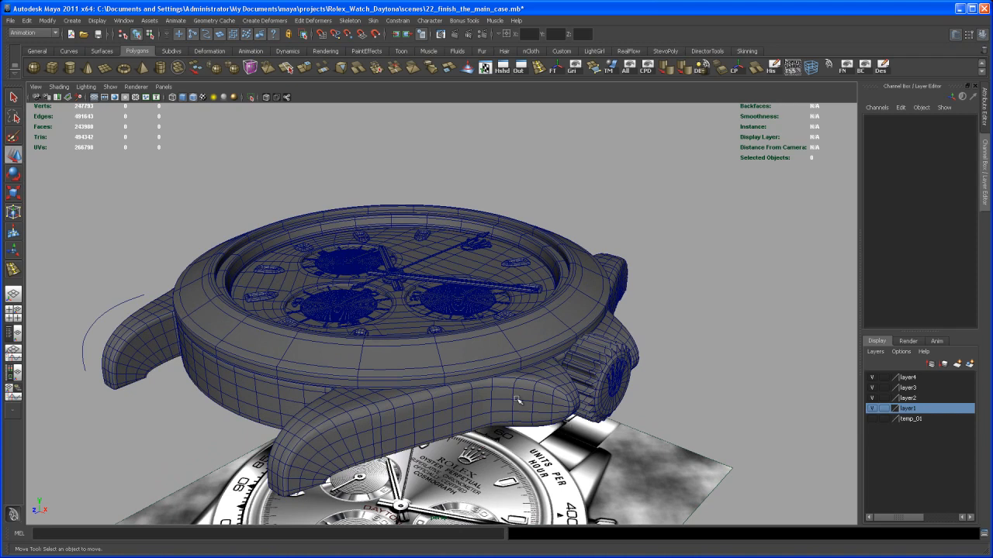
{"action": "left_click_drag", "start_coordinate": [612, 415], "coordinate": [610, 399], "text": "alt"}
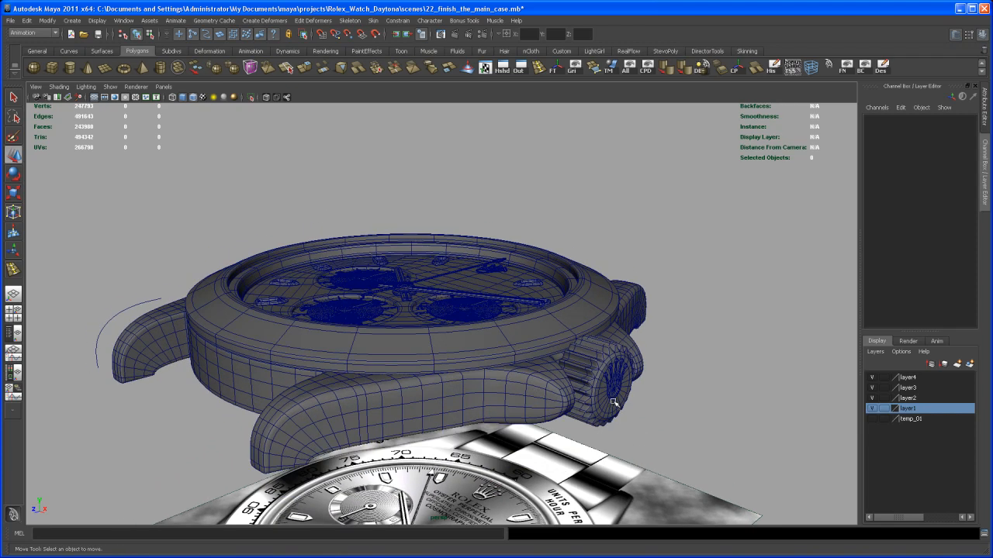